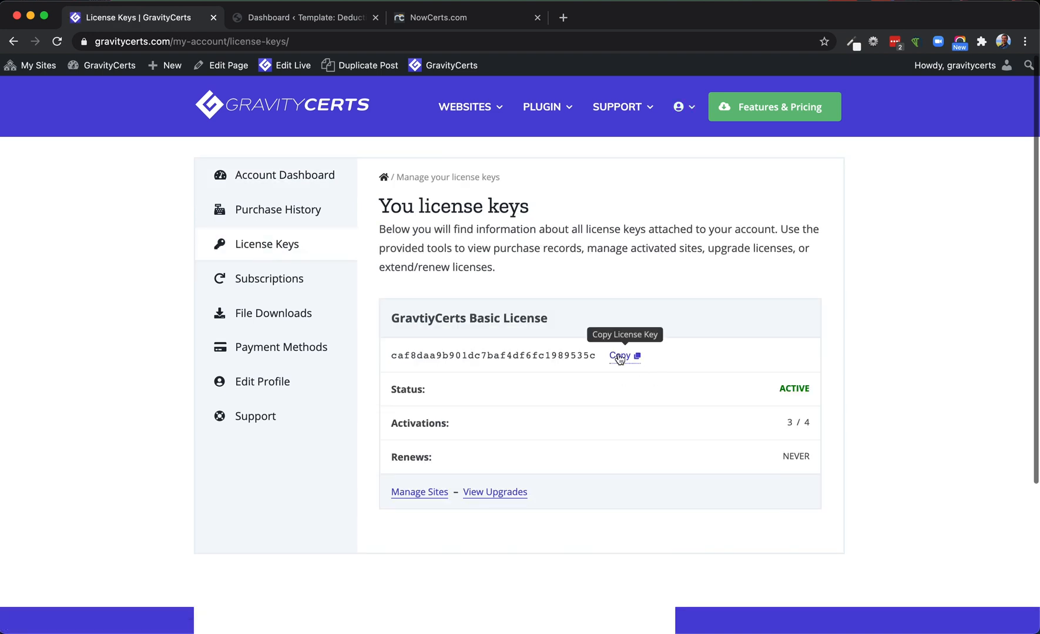
Copy the license key from the GravityCerts account and paste it into the GravityCerts License Key field of the WordPress site's form settings
{"action": "left_click", "coordinate": [620, 357]}
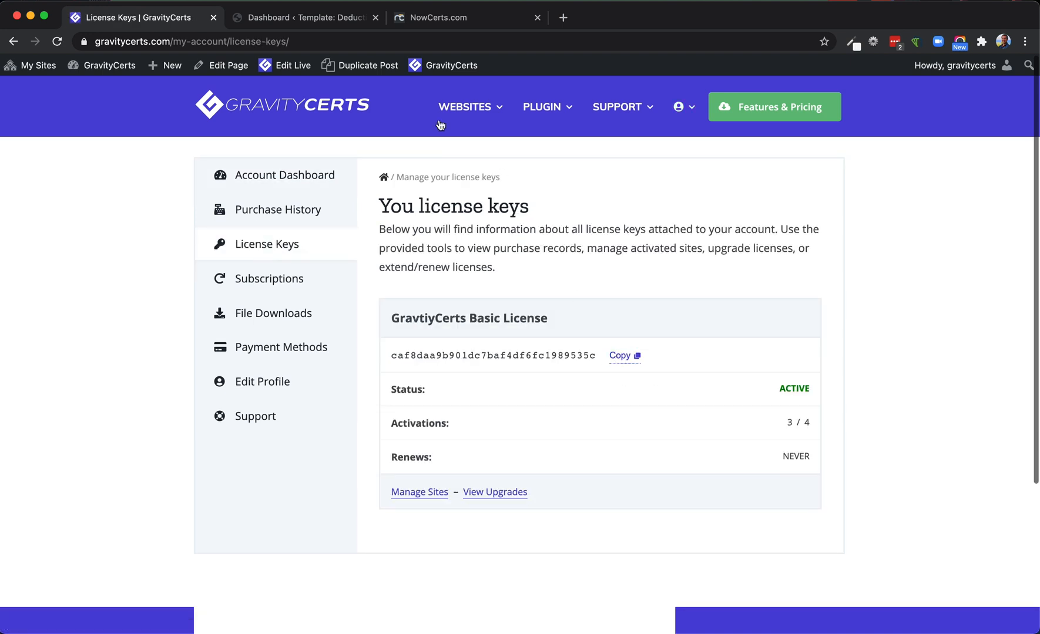
{"action": "left_click", "coordinate": [300, 18]}
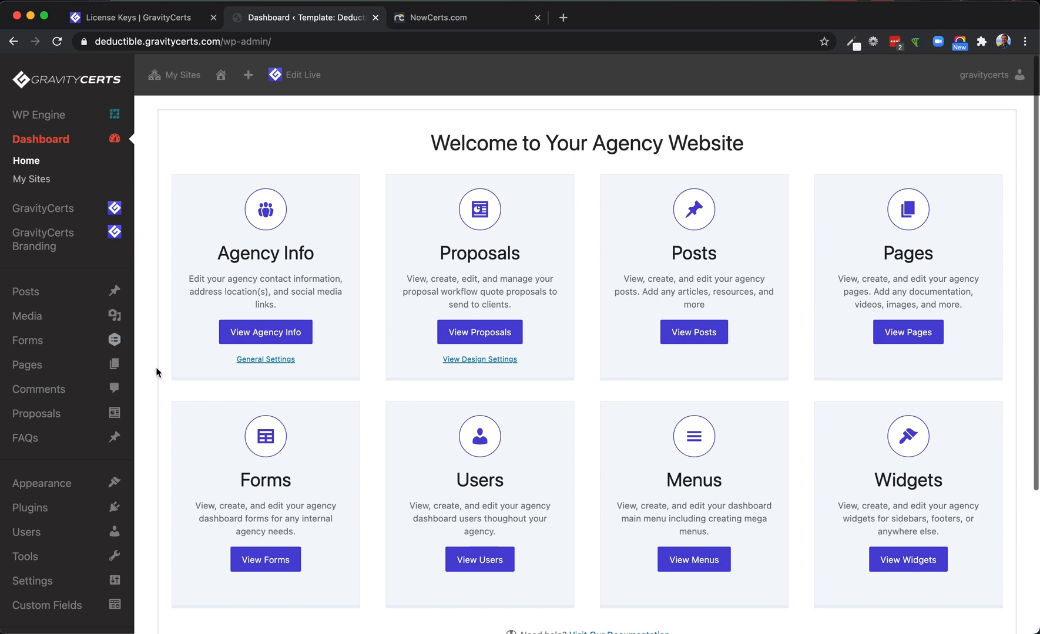
{"action": "mouse_move", "coordinate": [127, 334]}
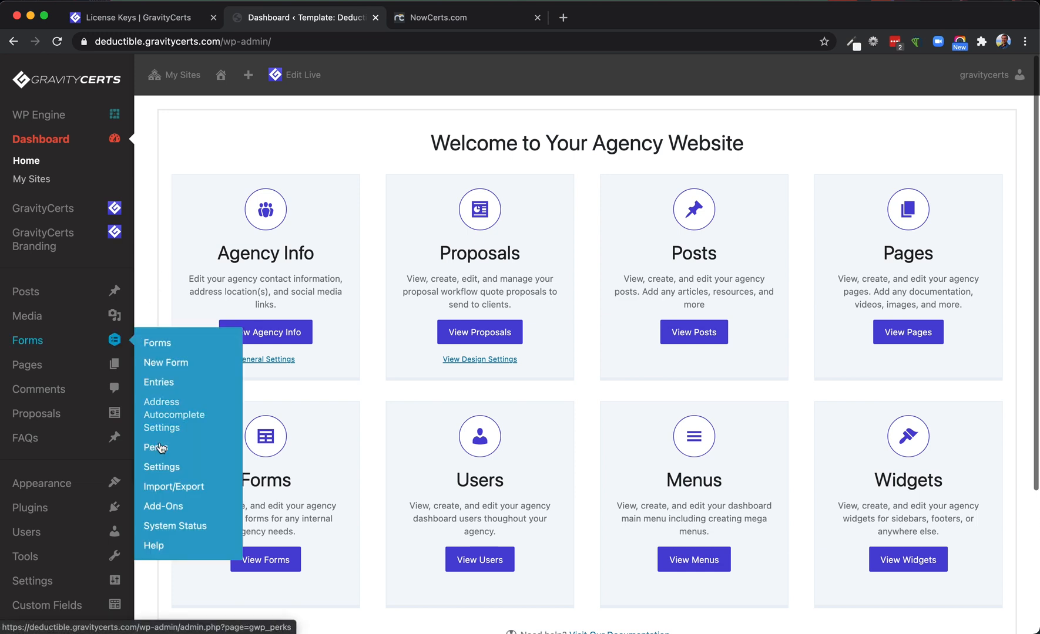
{"action": "left_click", "coordinate": [155, 468]}
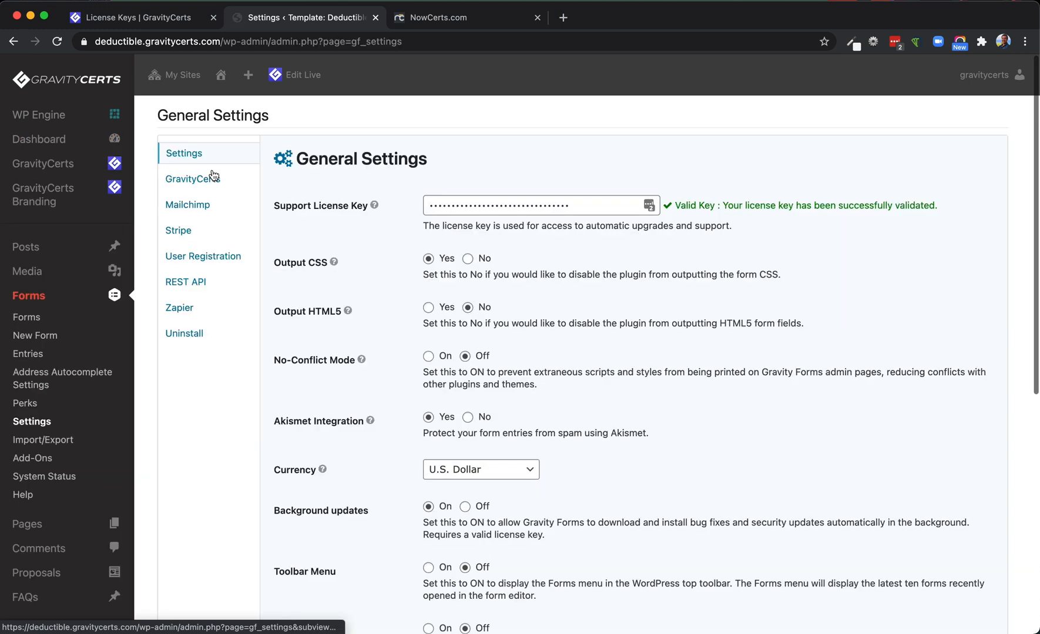
{"action": "left_click", "coordinate": [207, 183]}
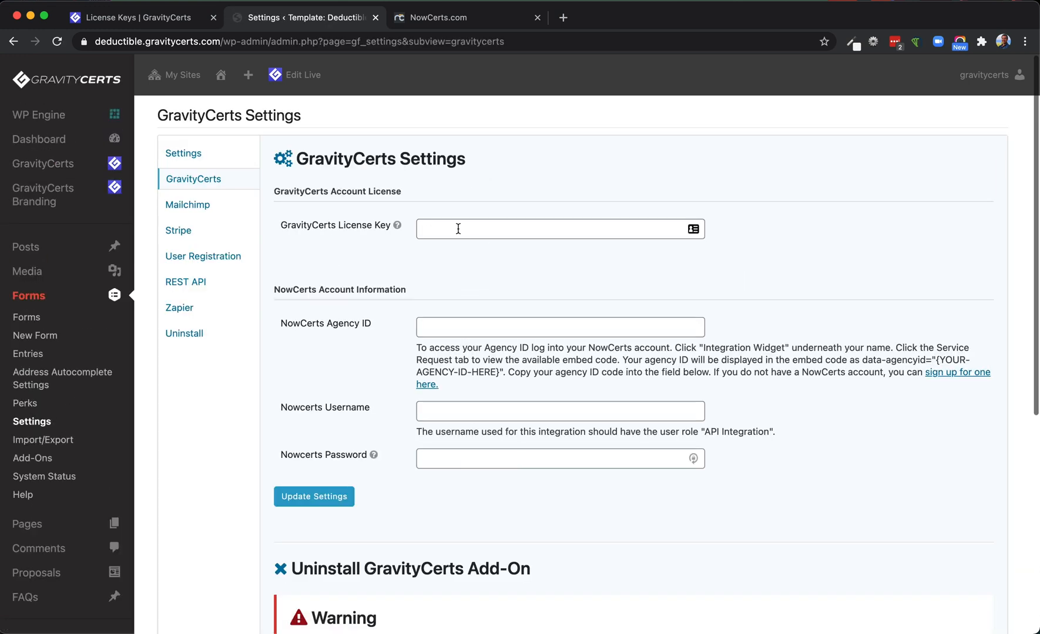
{"action": "left_click", "coordinate": [458, 227]}
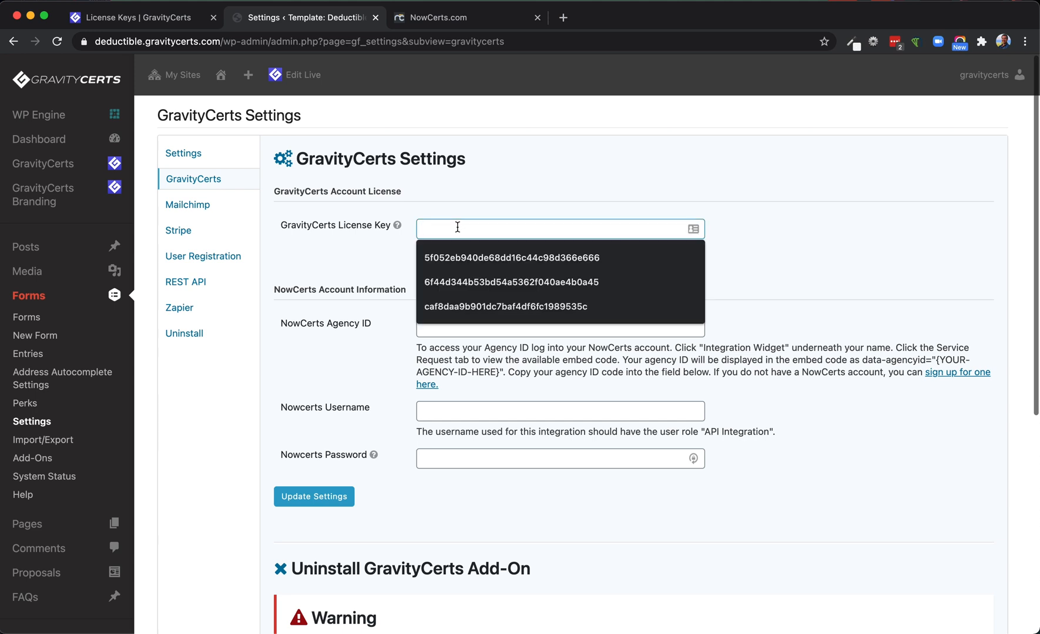
{"action": "right_click", "coordinate": [457, 227]}
{"action": "left_click", "coordinate": [467, 323]}
Switch to NowCerts and open the Integration Widgets page from the agency profile
{"action": "left_click", "coordinate": [454, 330]}
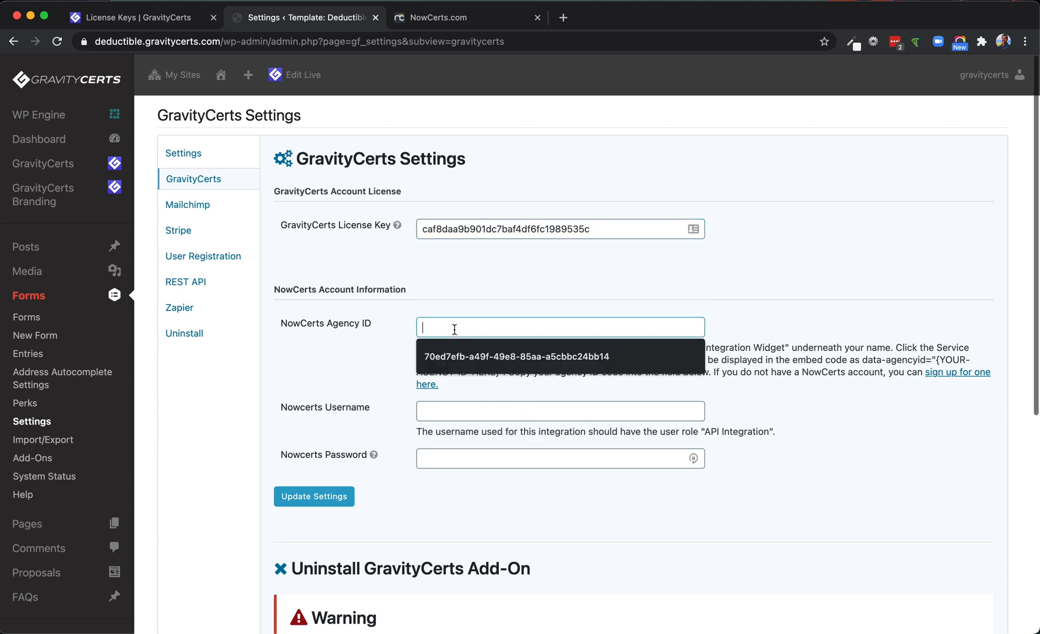
{"action": "left_click_drag", "start_coordinate": [281, 323], "coordinate": [387, 328]}
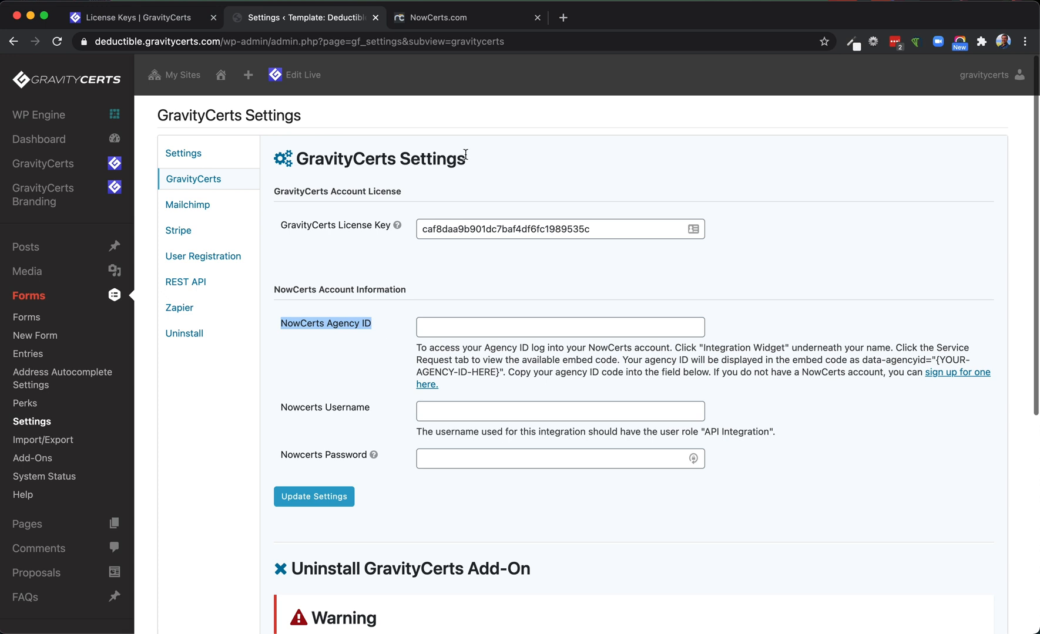
{"action": "left_click", "coordinate": [446, 17]}
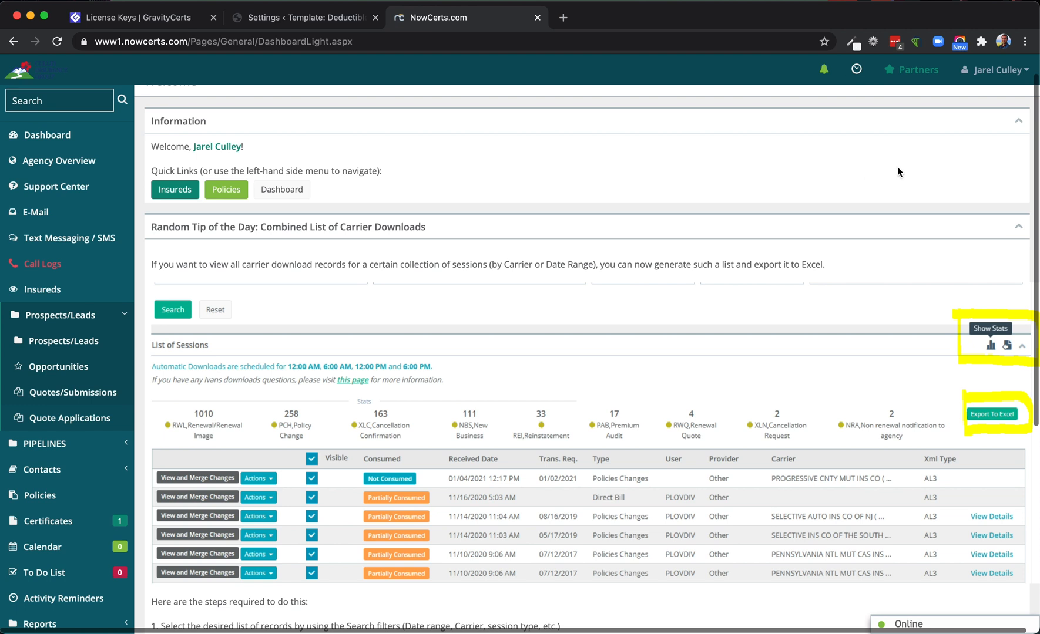
{"action": "left_click", "coordinate": [999, 70]}
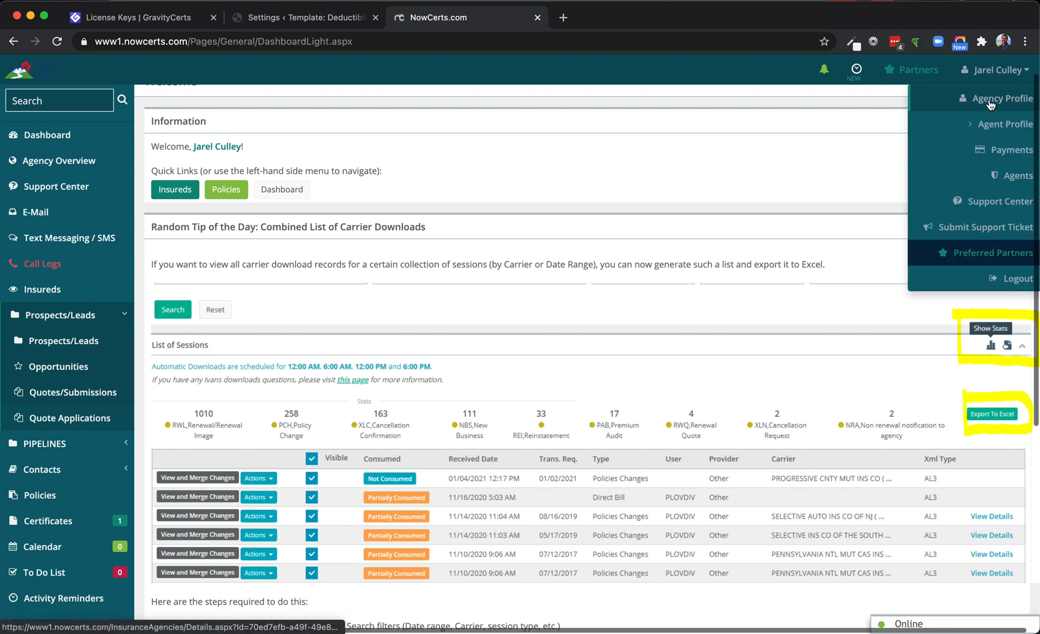
{"action": "left_click", "coordinate": [992, 101]}
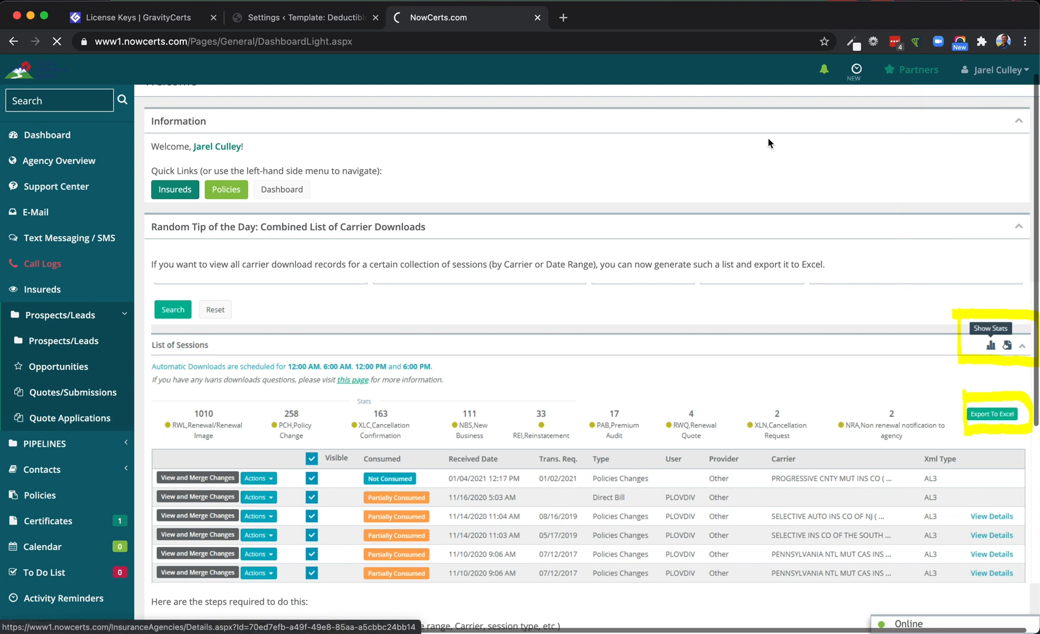
{"action": "left_click", "coordinate": [1004, 162]}
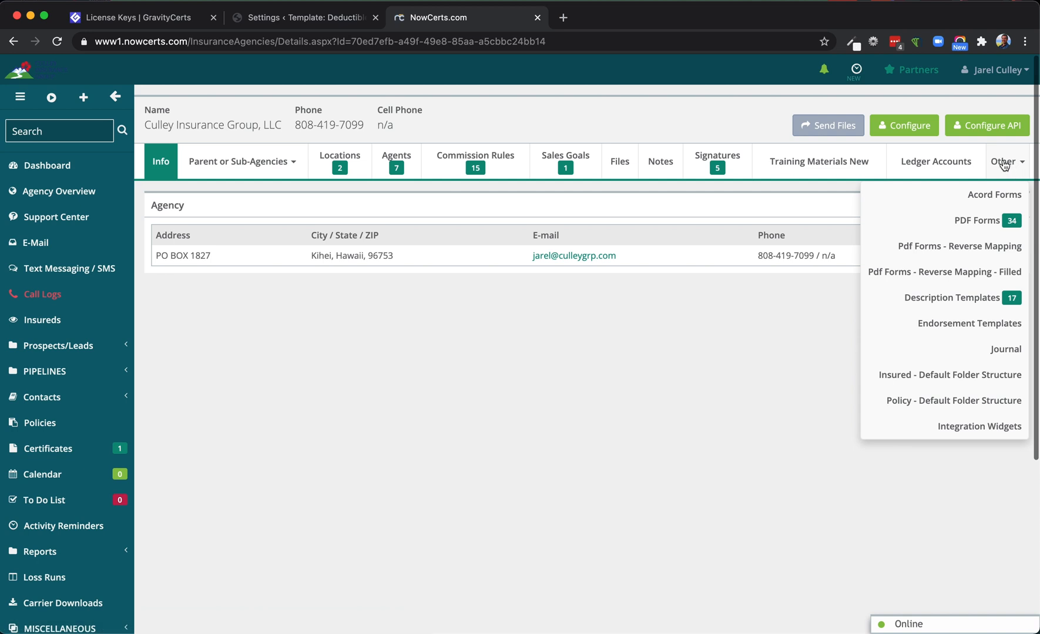
{"action": "left_click", "coordinate": [969, 426]}
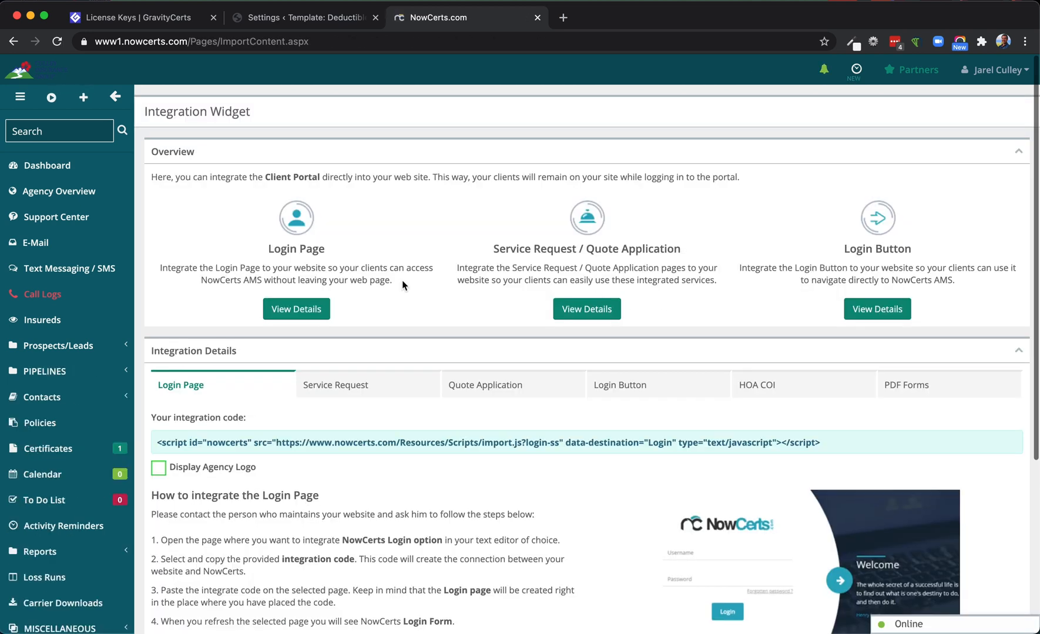
Copy the agency ID from the Service Request integration code and paste it into the NowCerts Agency ID field of the GravityCerts settings
{"action": "scroll", "coordinate": [402, 280], "scroll_direction": "down", "scroll_amount": 3}
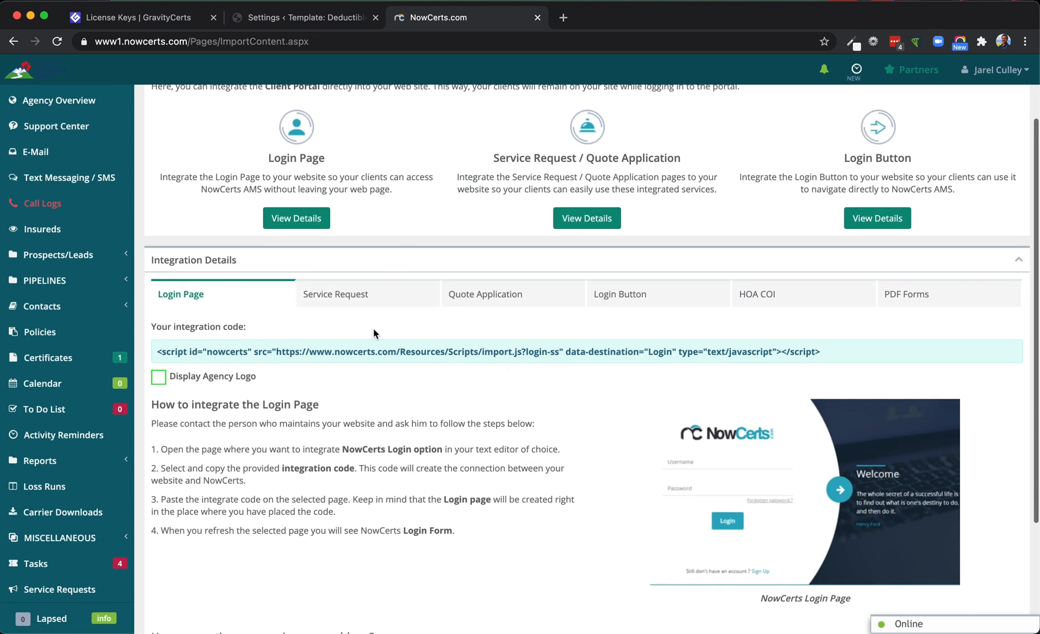
{"action": "left_click", "coordinate": [331, 296]}
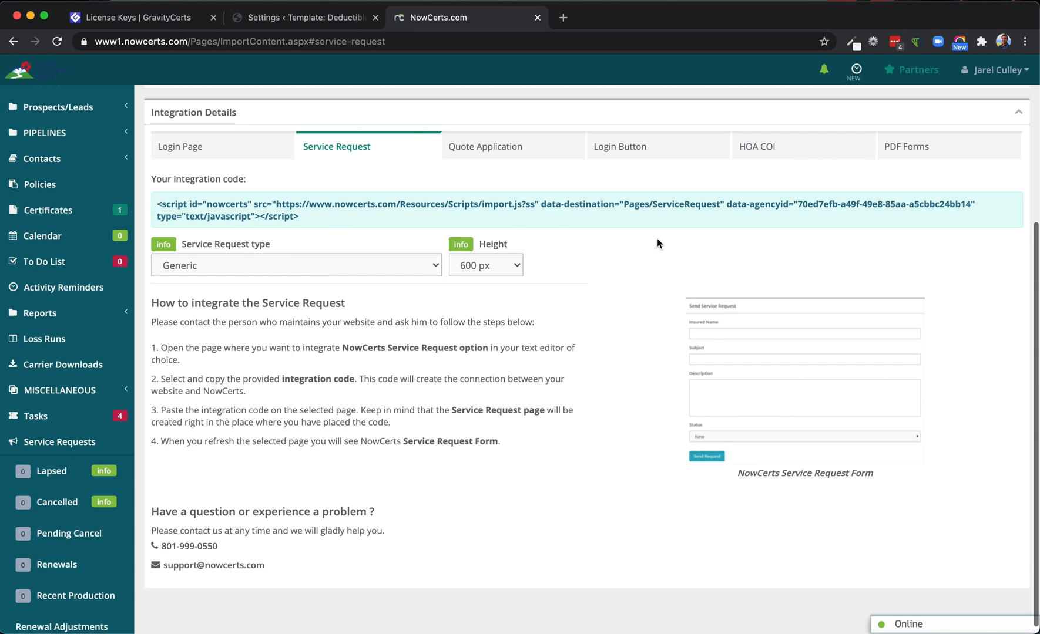
{"action": "left_click_drag", "start_coordinate": [727, 205], "coordinate": [970, 205]}
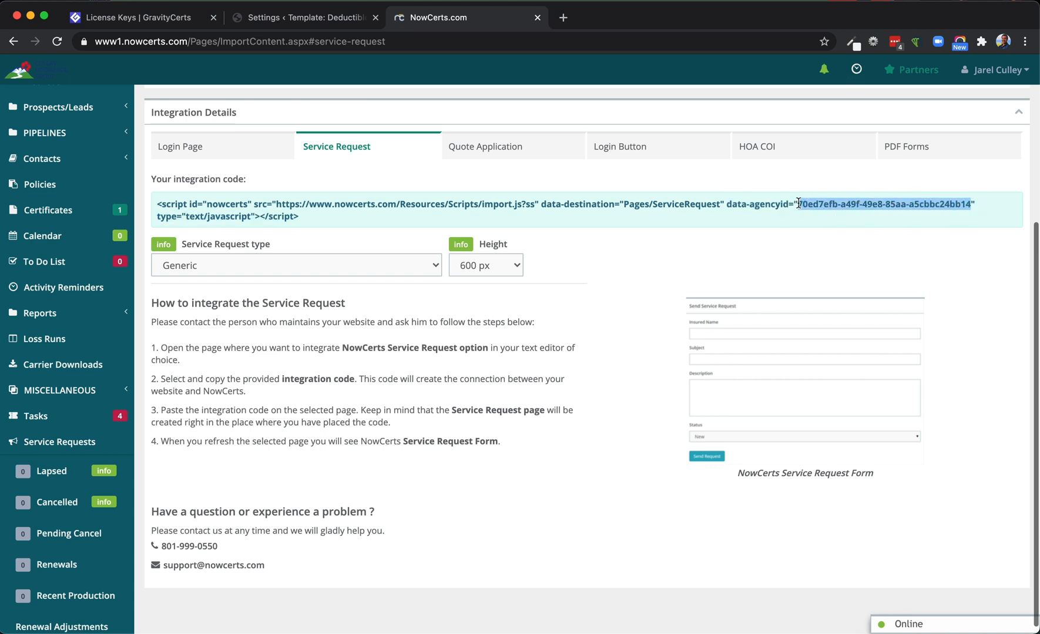
{"action": "key", "text": "ctrl+shift+Tab"}
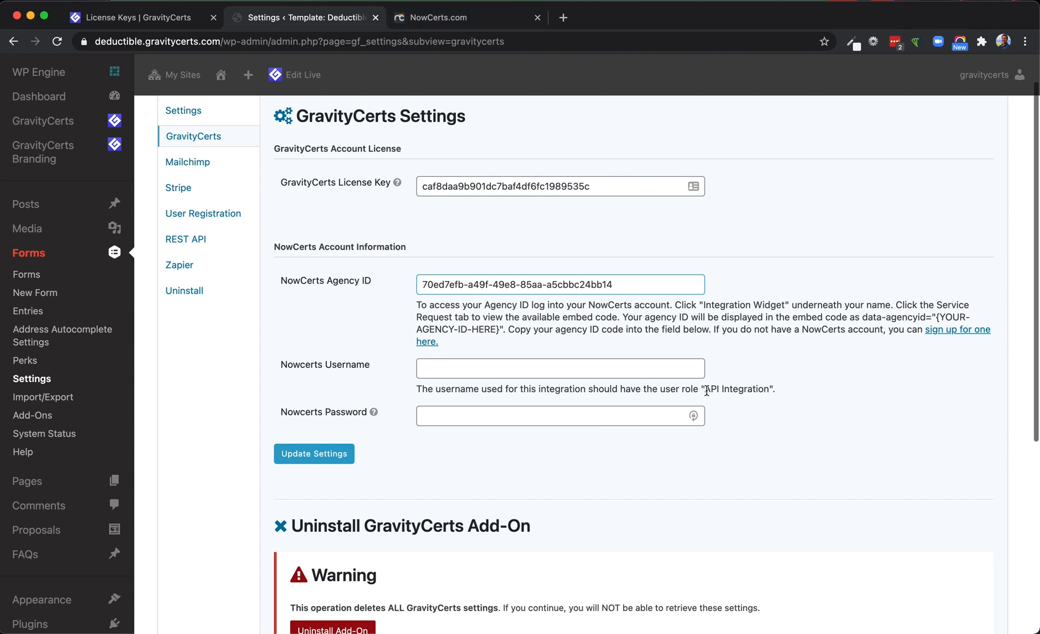
Enter the NowCerts username and password of the API Integration user and save the GravityCerts settings
{"action": "left_click_drag", "start_coordinate": [704, 389], "coordinate": [774, 390]}
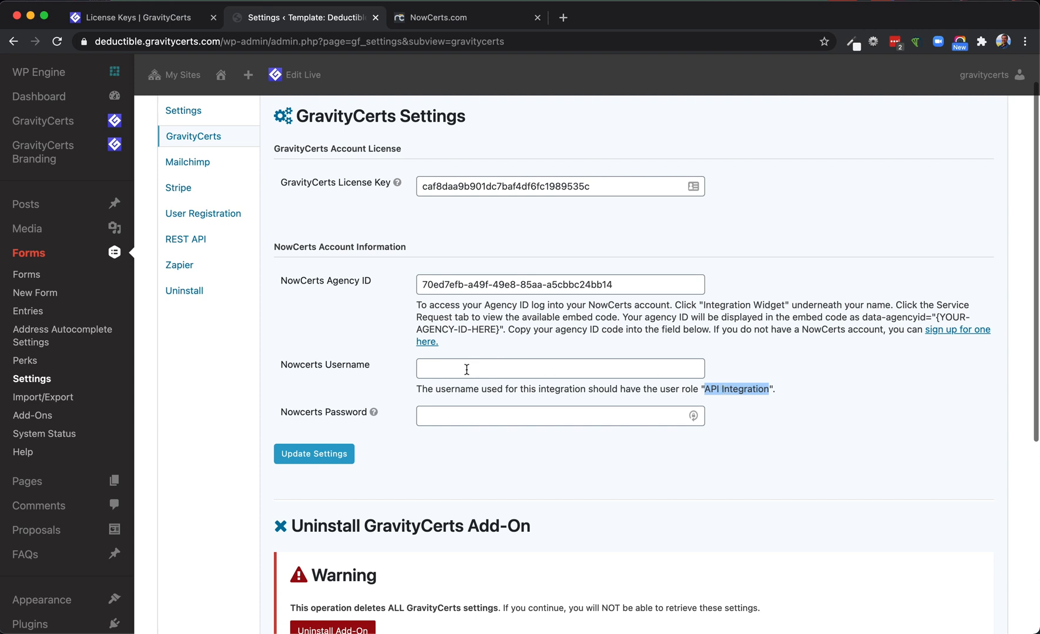
{"action": "left_click", "coordinate": [447, 374]}
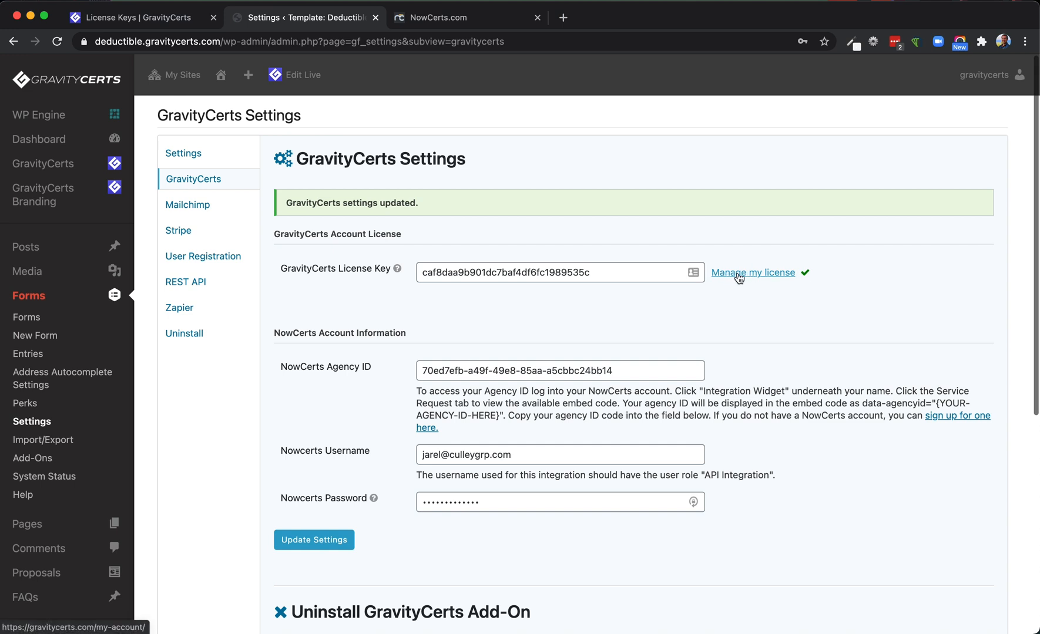
View the GravityCerts account page through the license management link, and close it again
{"action": "left_click", "coordinate": [737, 274]}
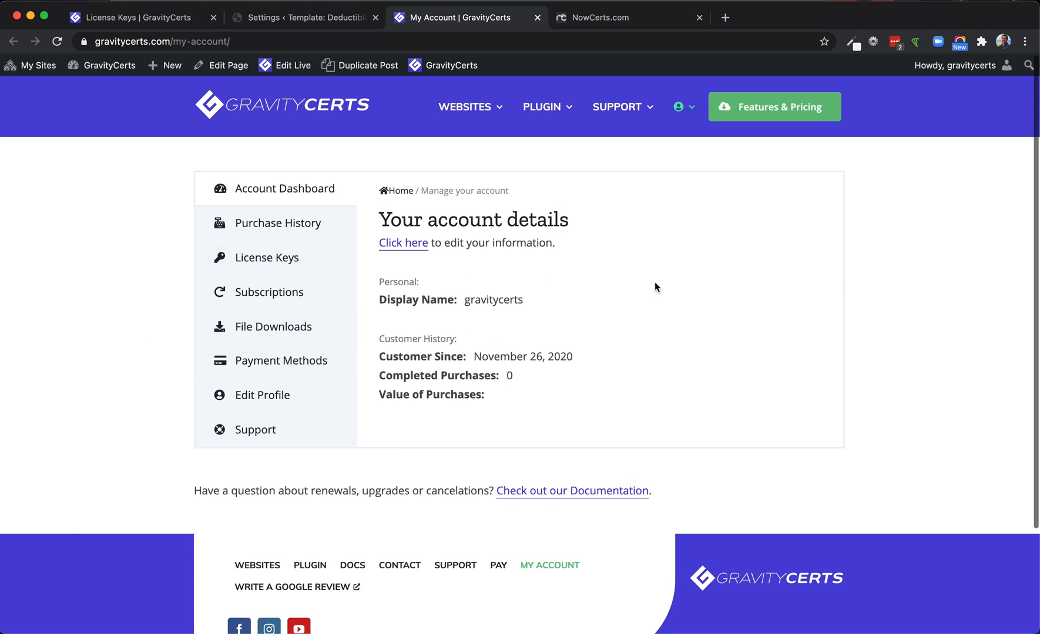
{"action": "key", "text": "super+w"}
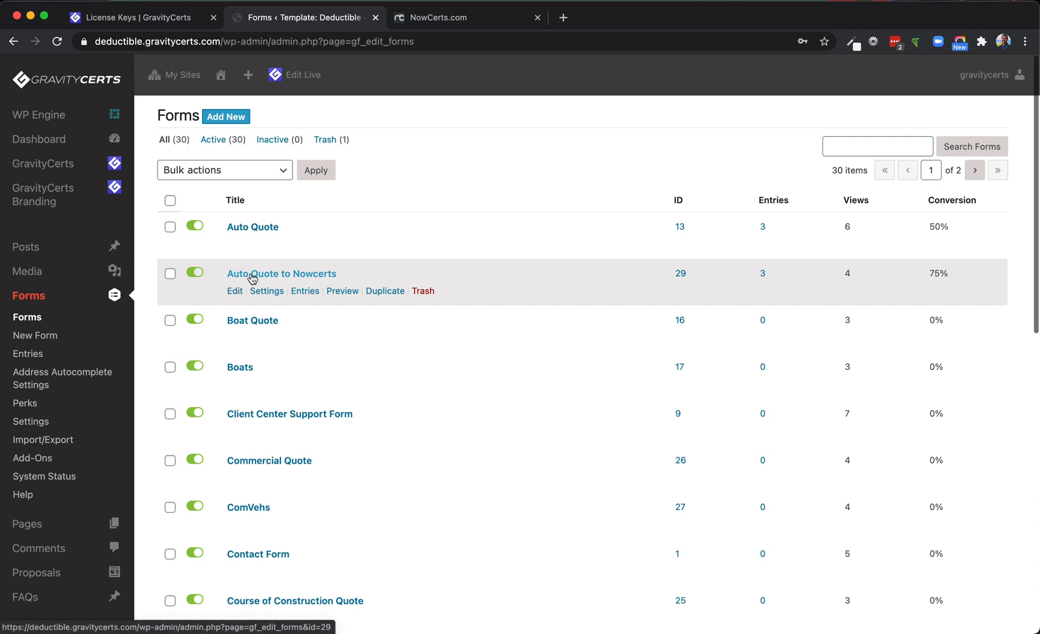
Create a GravityCerts feed named "NC Auto" for the "Auto Quote to Nowcerts" form
{"action": "mouse_move", "coordinate": [268, 293]}
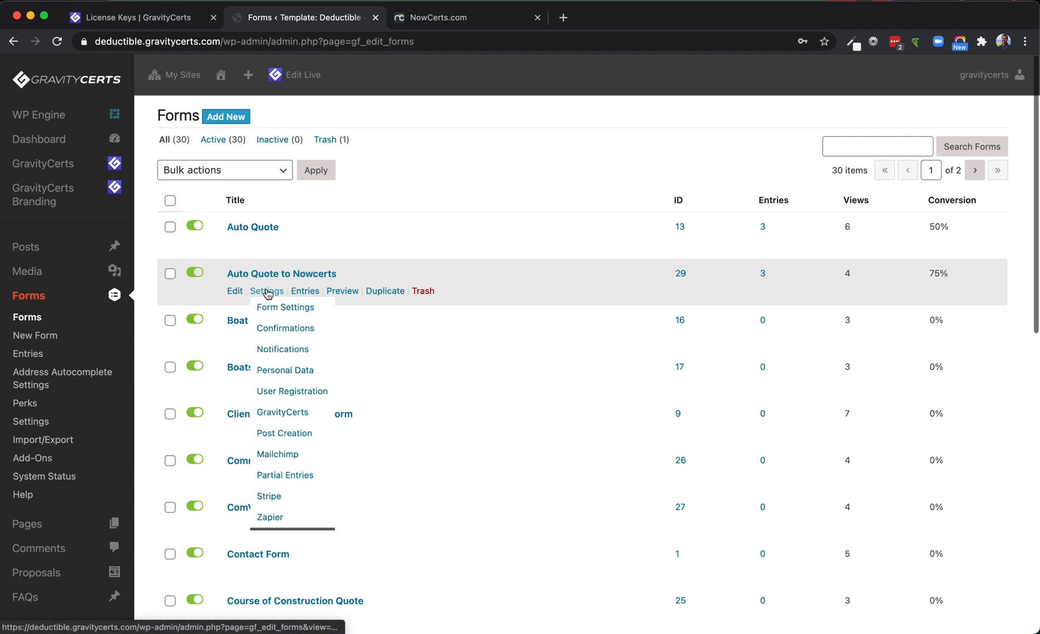
{"action": "left_click", "coordinate": [283, 414]}
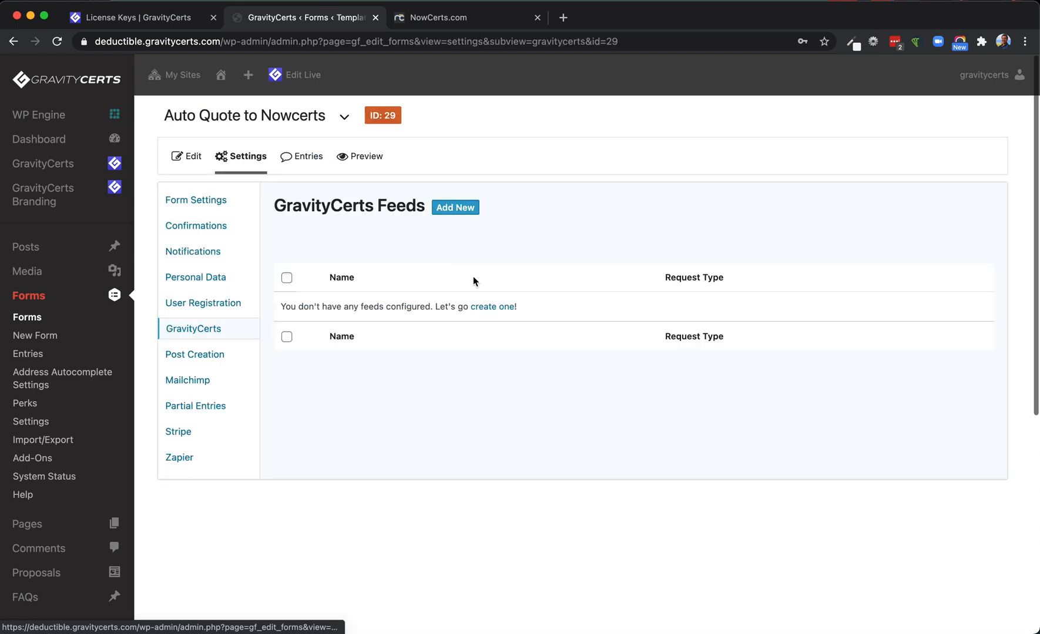
{"action": "left_click", "coordinate": [489, 306]}
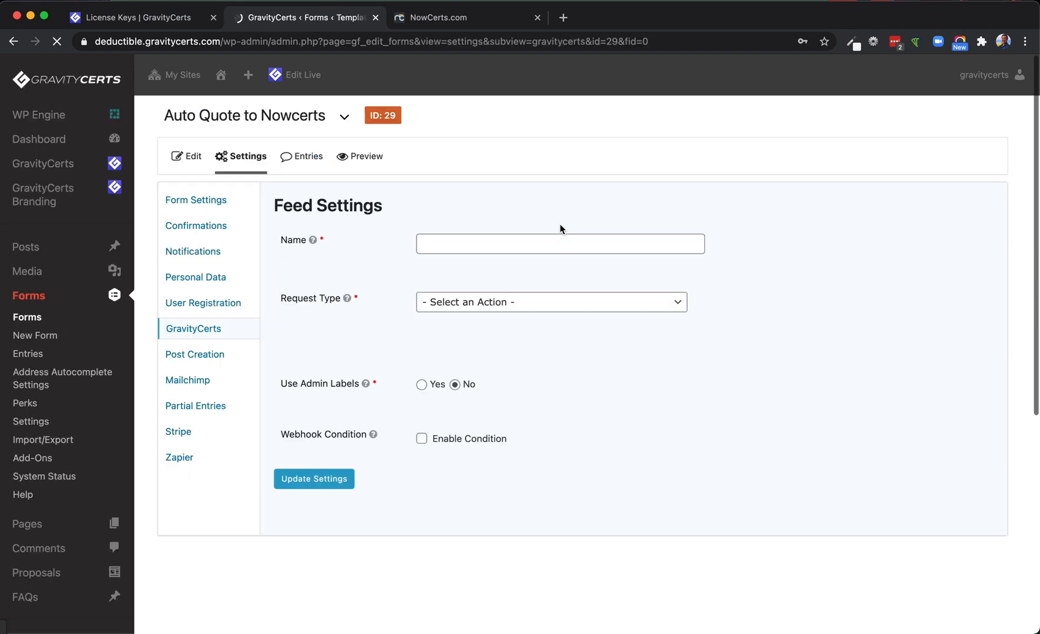
{"action": "left_click", "coordinate": [493, 243]}
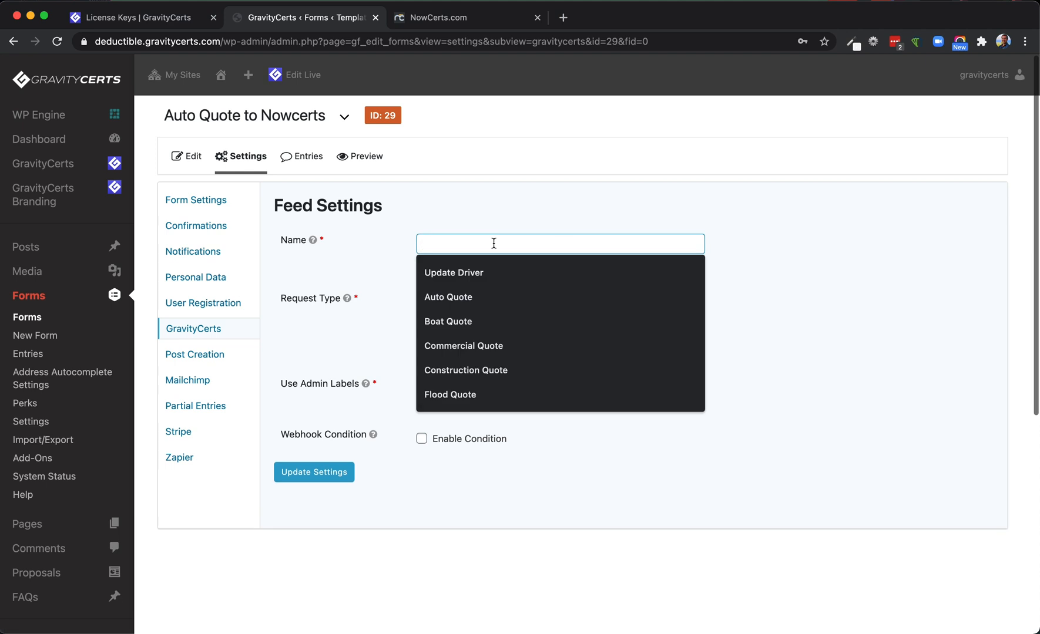
{"action": "type", "text": "NC"}
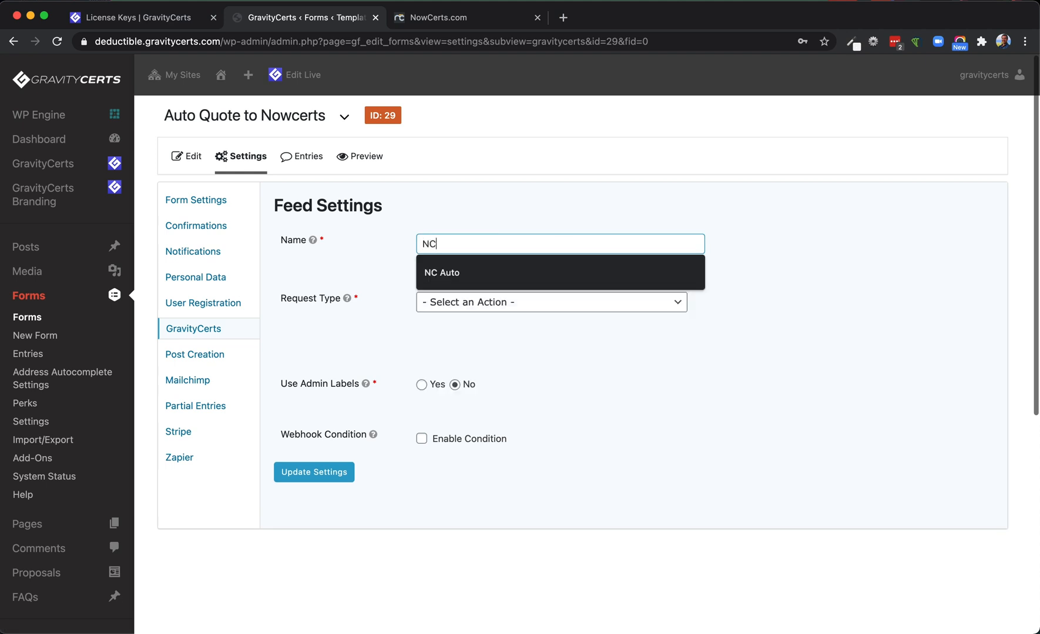
{"action": "type", "text": " Auto"}
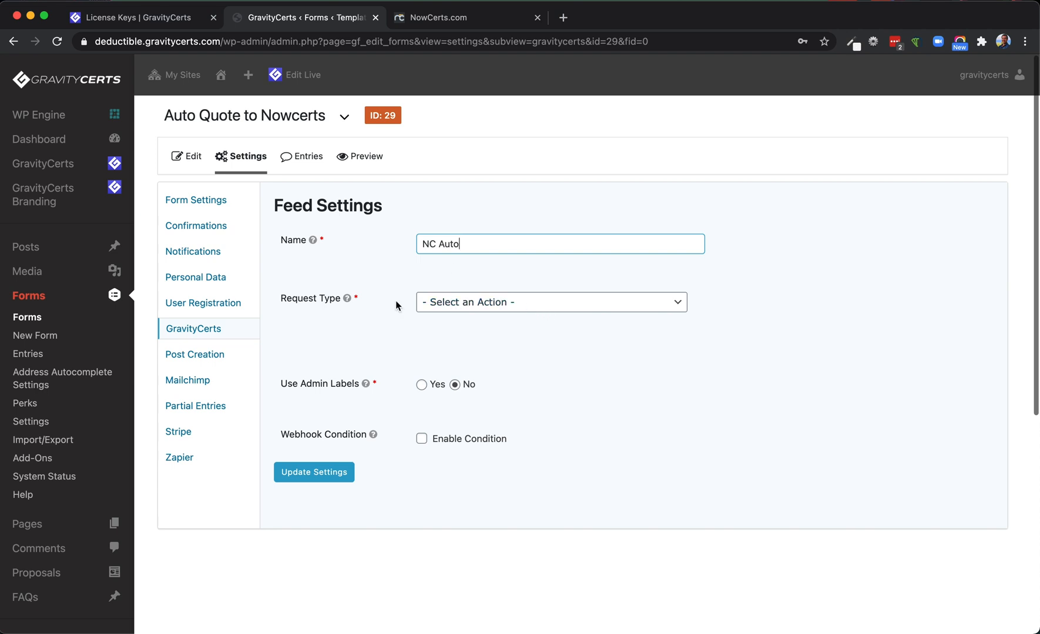
Set the feed's request type to Insert or Update Prospect and its field types to Select Fields
{"action": "left_click", "coordinate": [529, 307]}
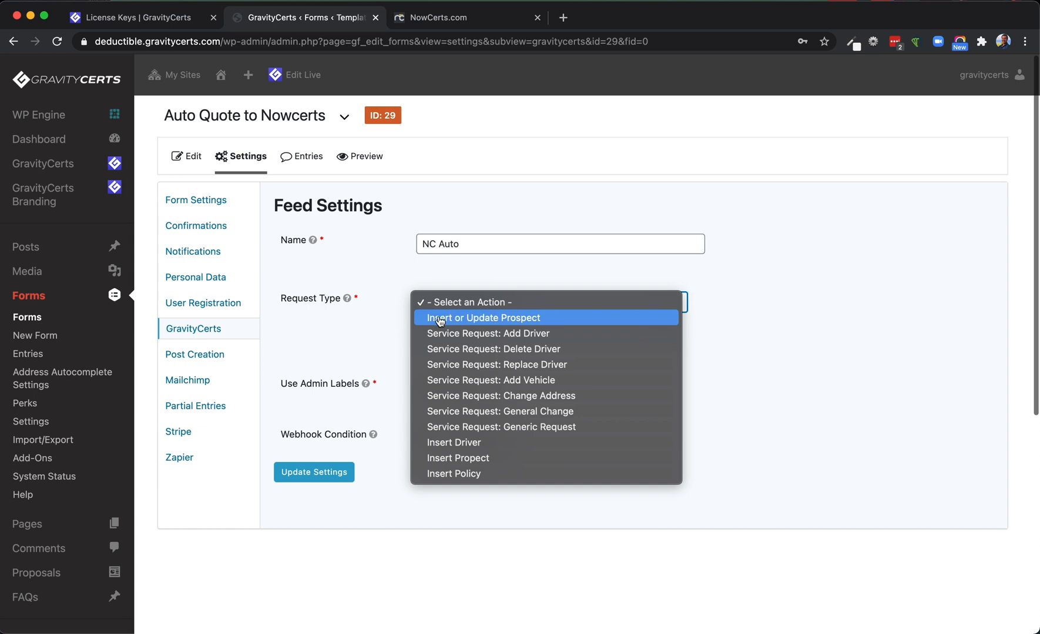
{"action": "left_click", "coordinate": [532, 319]}
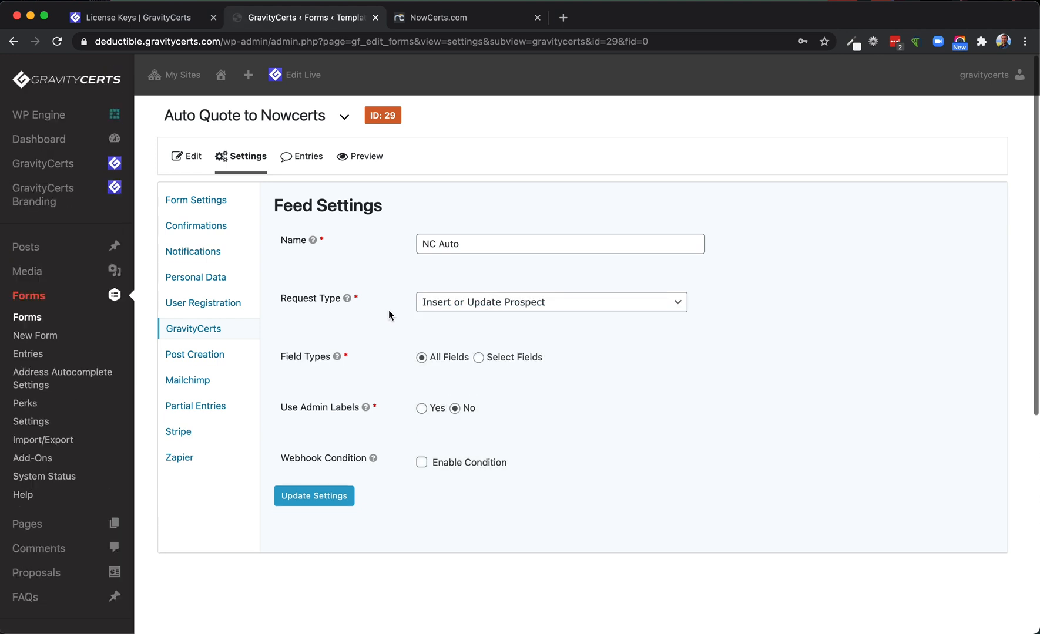
{"action": "scroll", "coordinate": [388, 312], "scroll_direction": "down", "scroll_amount": 2}
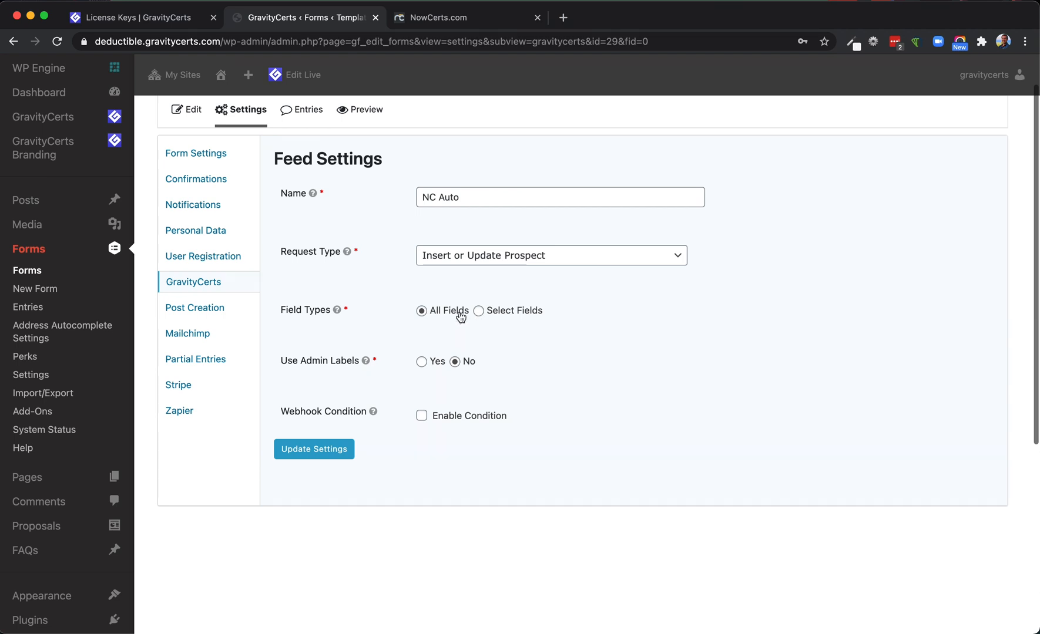
{"action": "left_click", "coordinate": [479, 312]}
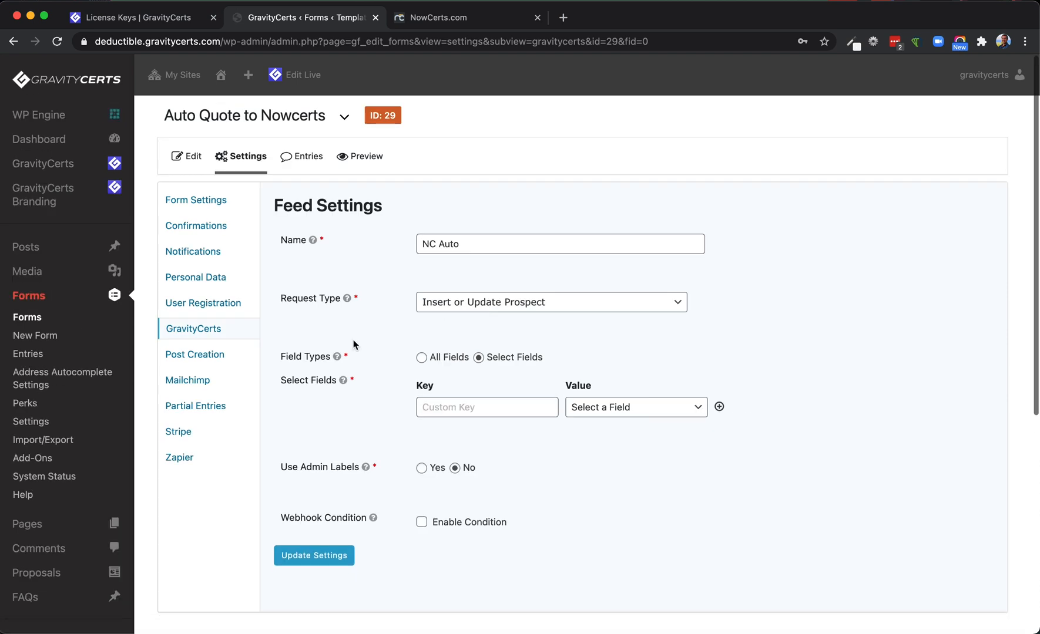
Map the custom key "firstname" to the Name (First) form field
{"action": "scroll", "coordinate": [354, 339], "scroll_direction": "down", "scroll_amount": 3}
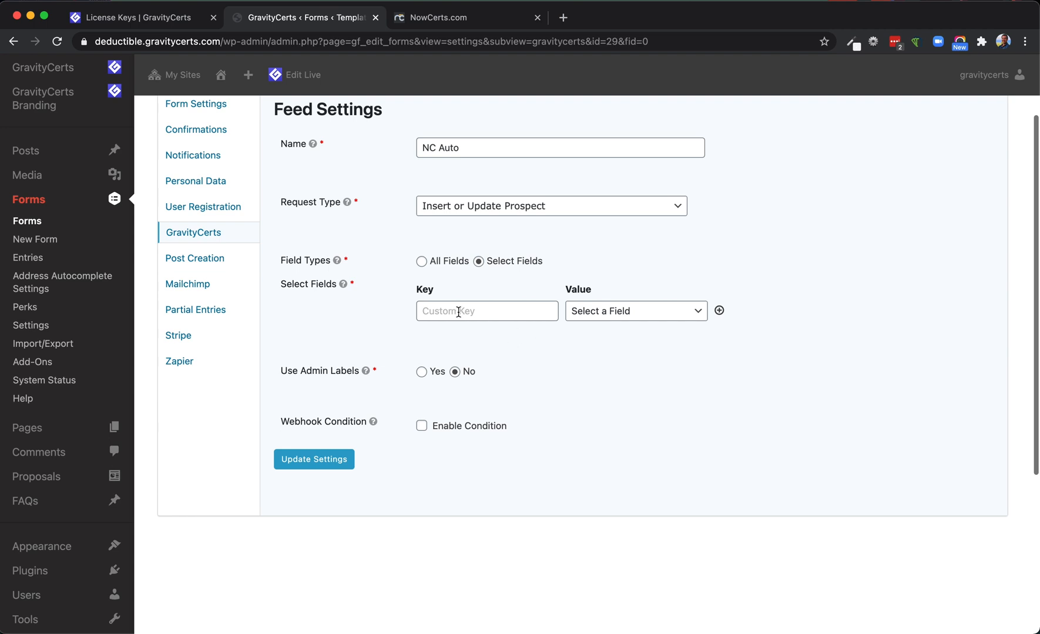
{"action": "type", "text": "firstname"}
{"action": "left_click", "coordinate": [625, 310]}
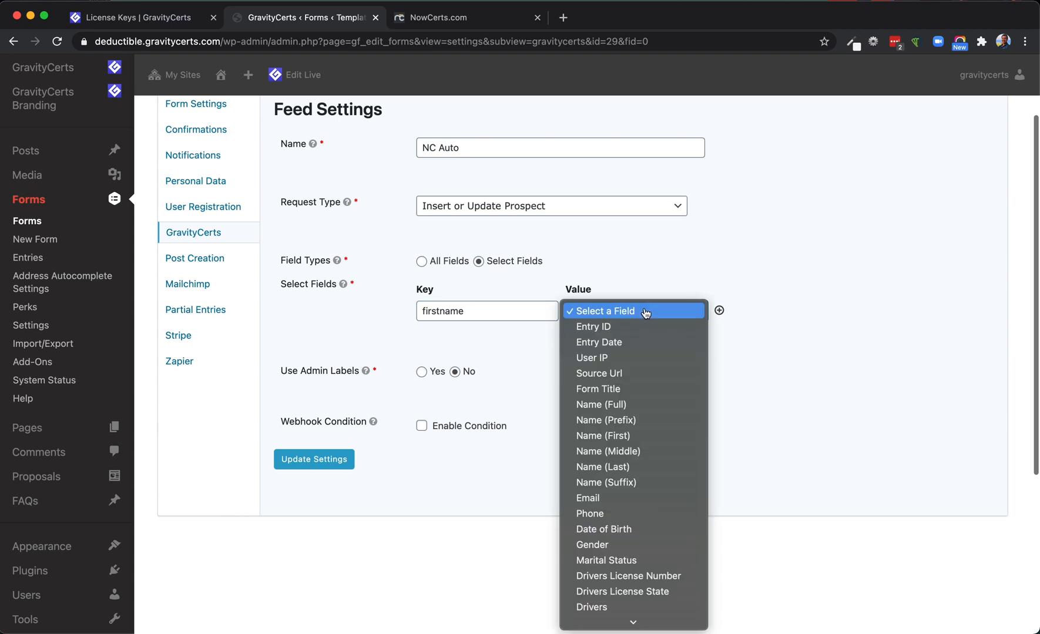
{"action": "left_click", "coordinate": [623, 436]}
Add a second field mapping that links the custom key "lastname" to the Name (Last) form field
{"action": "left_click", "coordinate": [718, 311]}
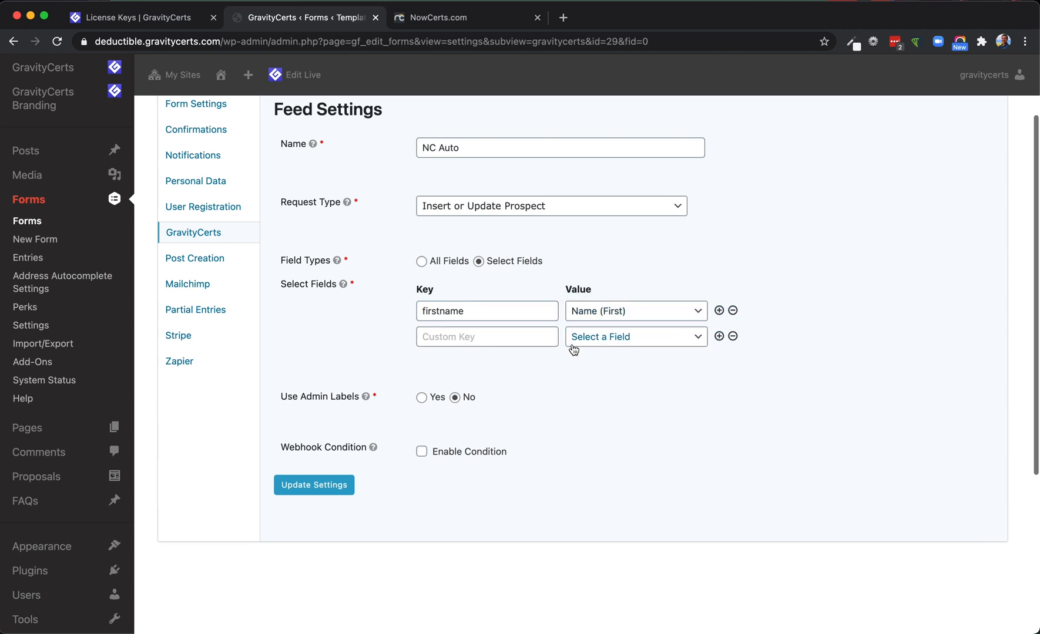
{"action": "left_click", "coordinate": [487, 338]}
{"action": "type", "text": "lastname"}
{"action": "left_click", "coordinate": [611, 339]}
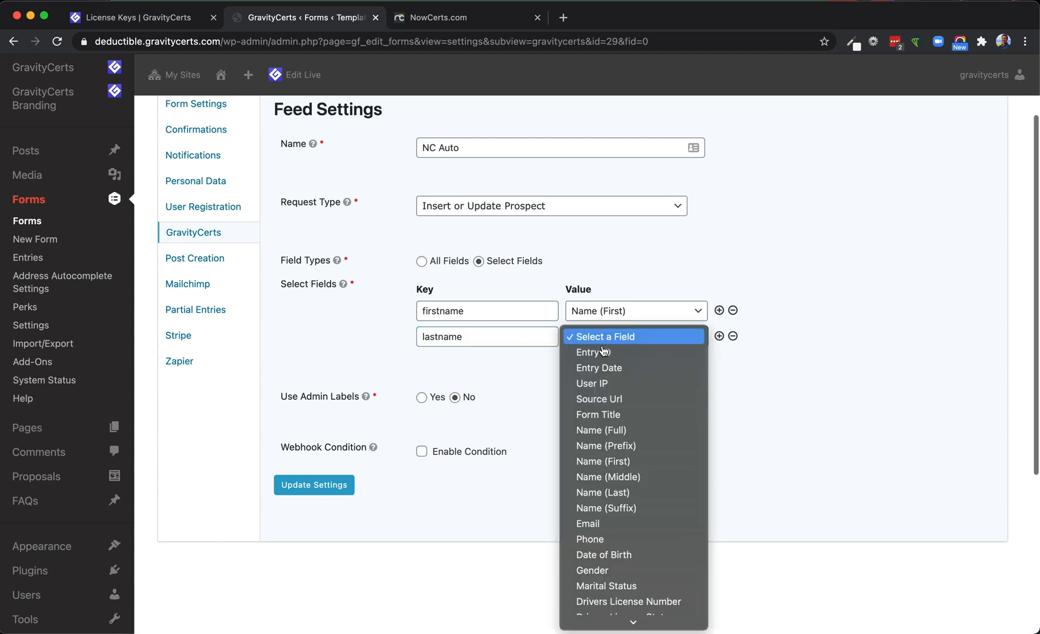
{"action": "left_click", "coordinate": [611, 492]}
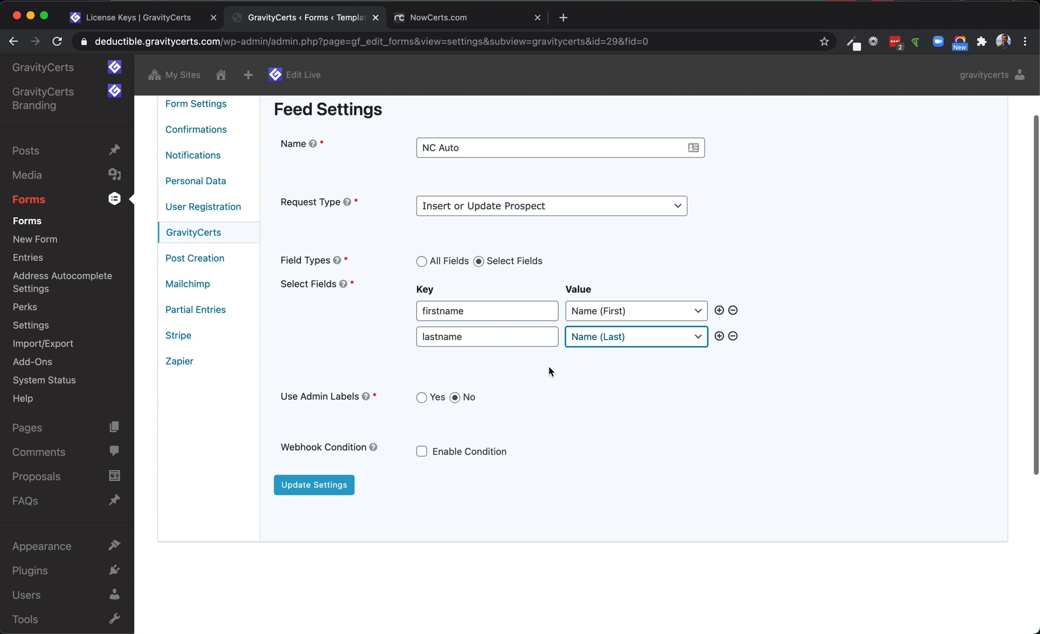
Switch the feed's field types to All Fields
{"action": "left_click", "coordinate": [420, 262]}
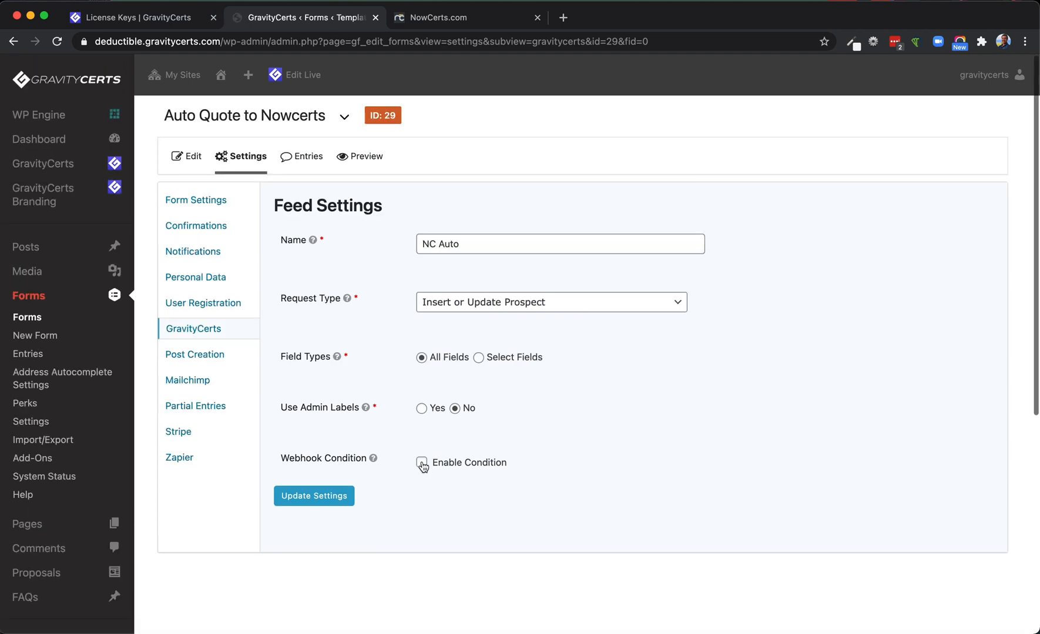
{"action": "scroll", "coordinate": [395, 395], "scroll_direction": "down", "scroll_amount": 1}
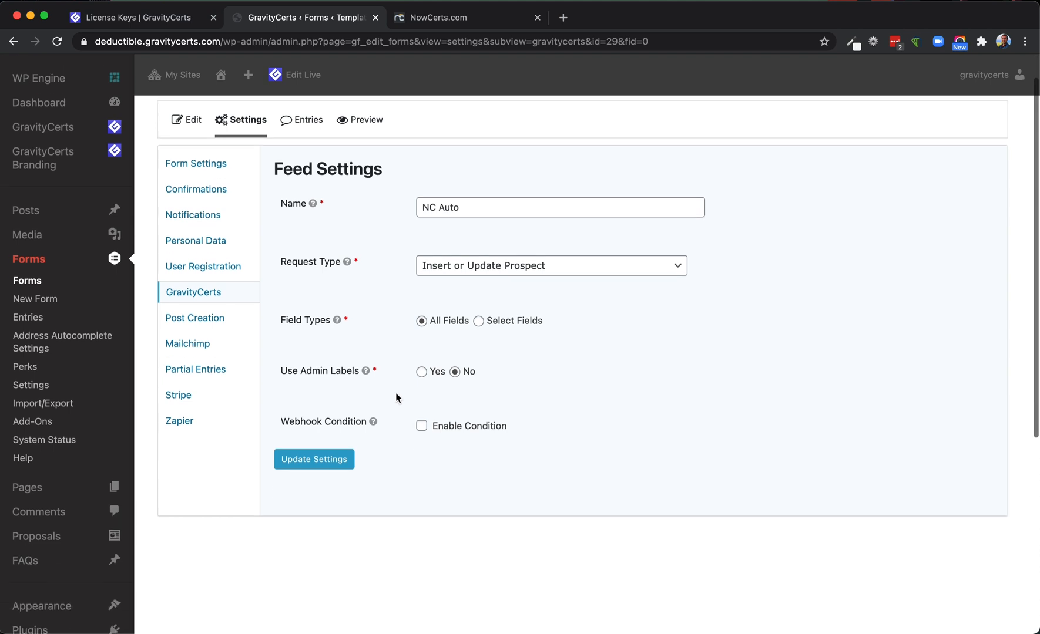
Enable the webhook condition, view the form fields it can test, and disable the condition again
{"action": "left_click", "coordinate": [422, 427]}
{"action": "scroll", "coordinate": [383, 397], "scroll_direction": "down", "scroll_amount": 1}
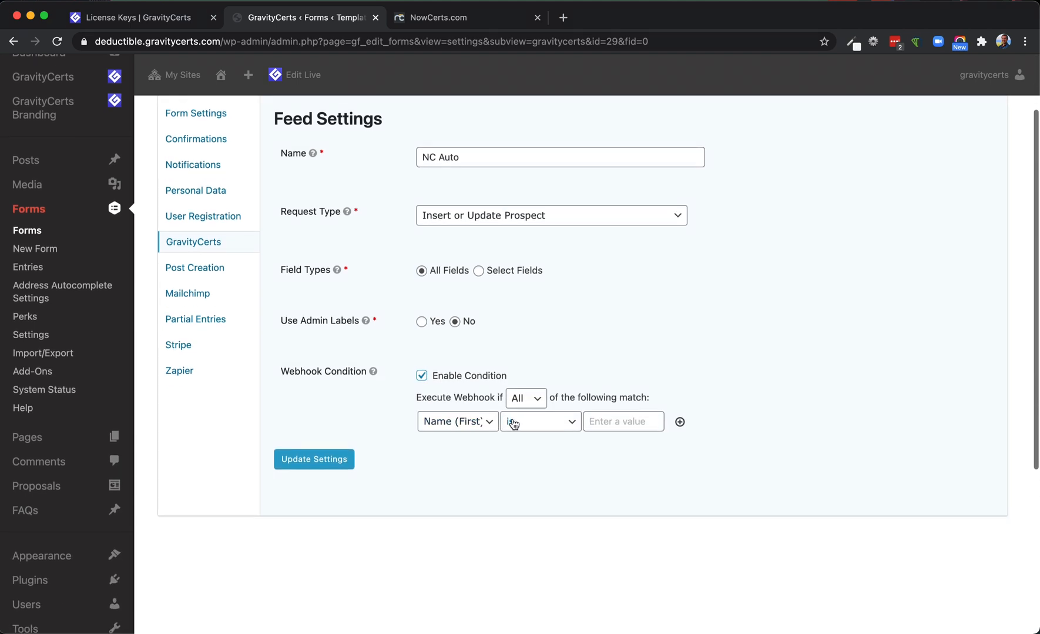
{"action": "left_click", "coordinate": [479, 425]}
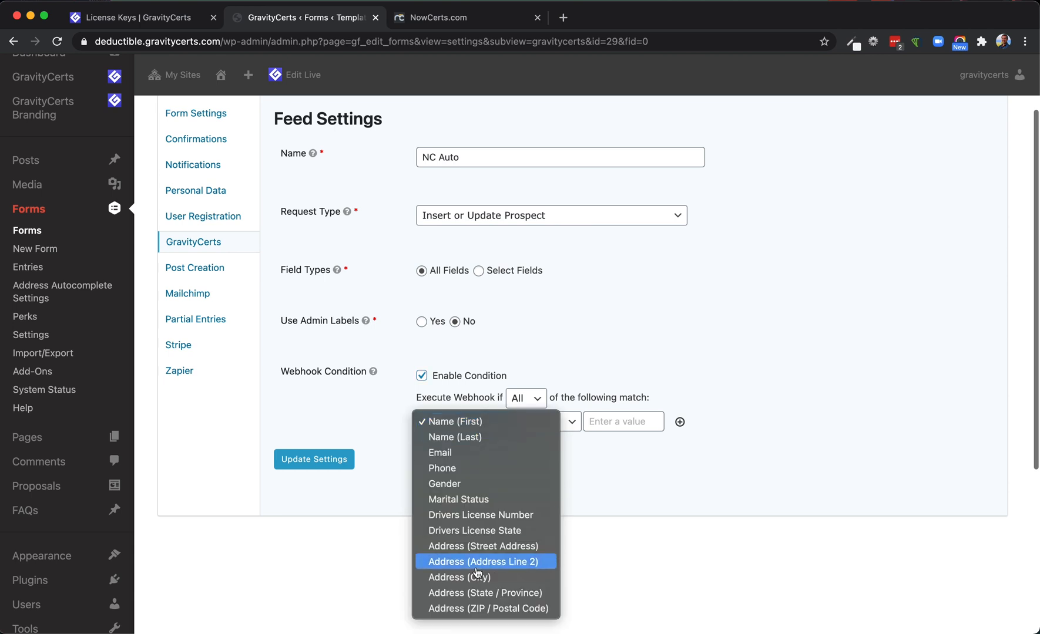
{"action": "left_click", "coordinate": [388, 438]}
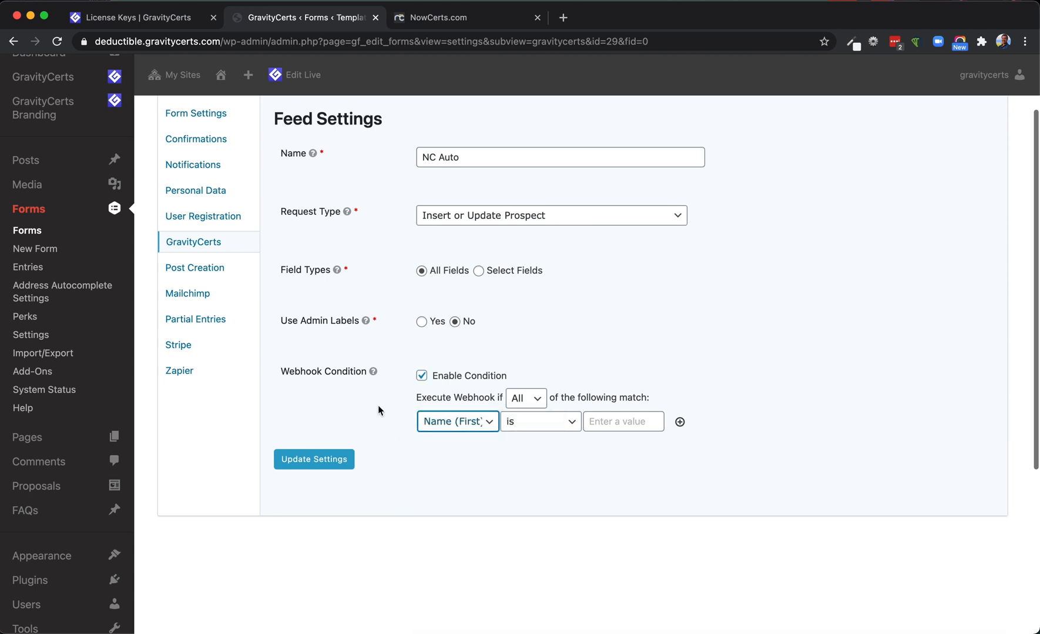
{"action": "left_click", "coordinate": [422, 376]}
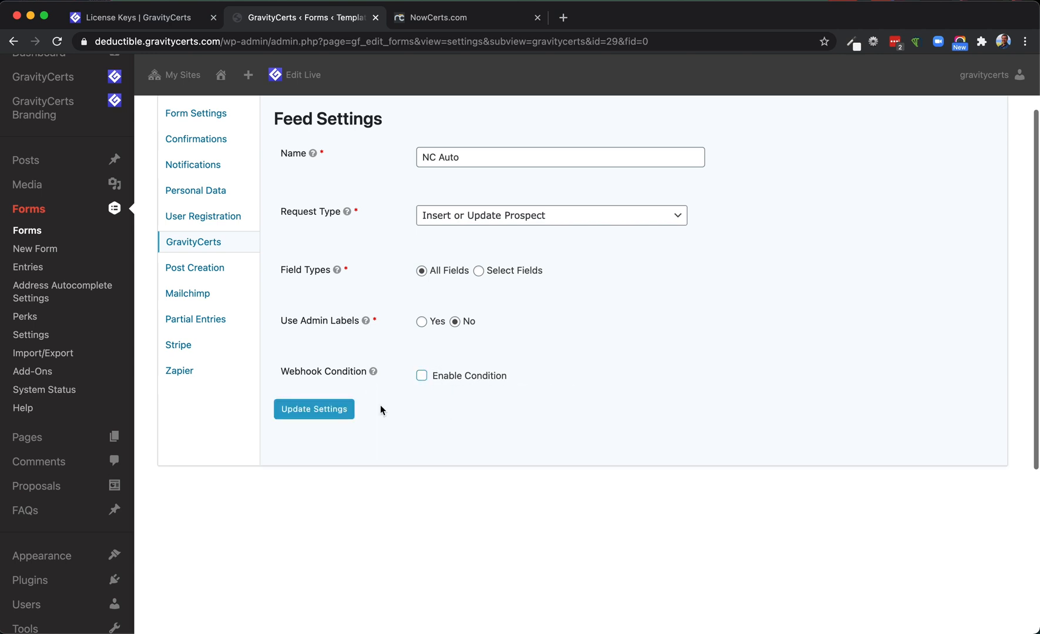
Save the NC Auto feed settings
{"action": "left_click", "coordinate": [320, 411]}
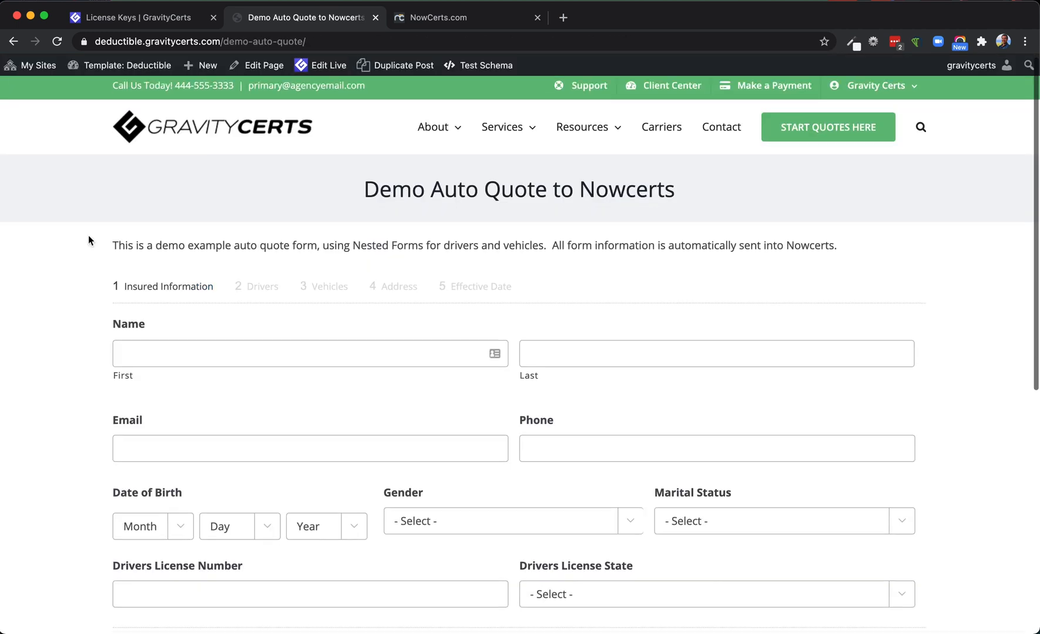
{"action": "scroll", "coordinate": [88, 239], "scroll_direction": "down", "scroll_amount": 3}
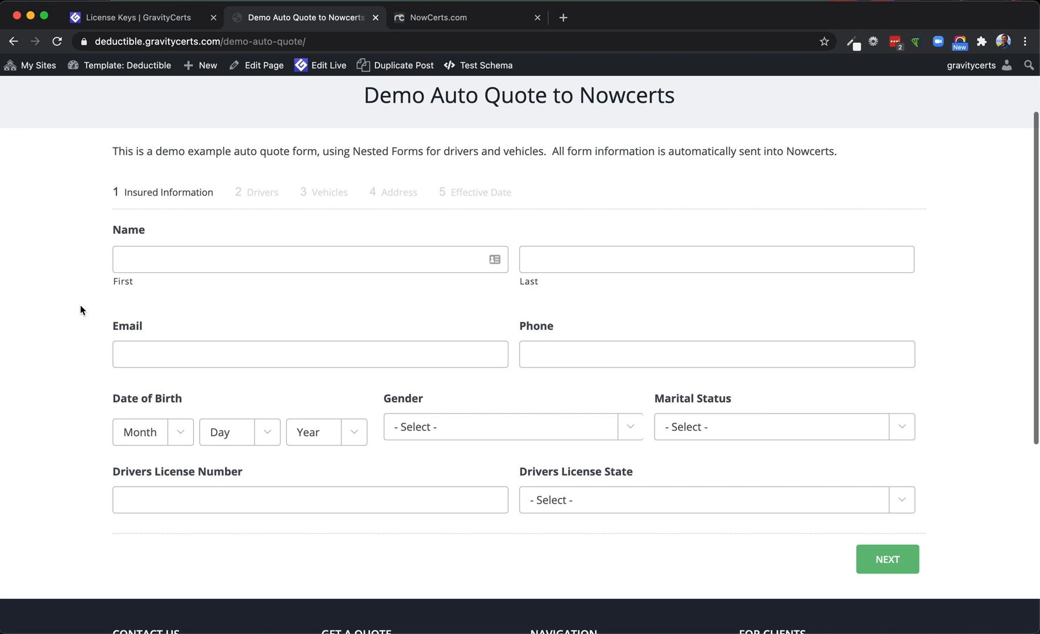
Fill in the insured's personal and driver's license details on the Demo Auto Quote to Nowcerts page, and continue to the drivers
{"action": "scroll", "coordinate": [80, 305], "scroll_direction": "up", "scroll_amount": 1}
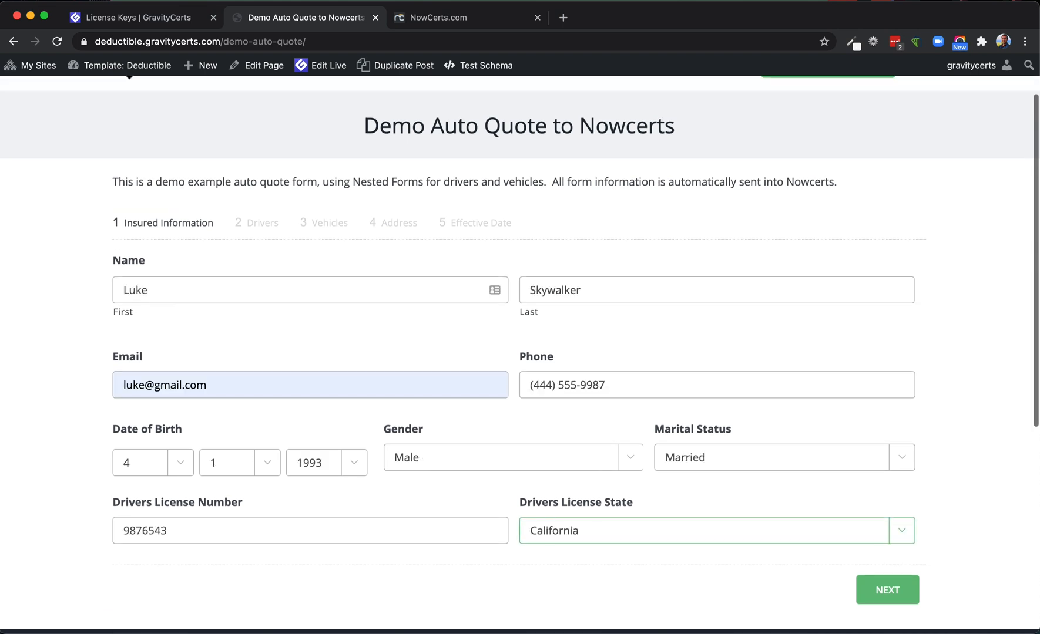
{"action": "left_click", "coordinate": [884, 591]}
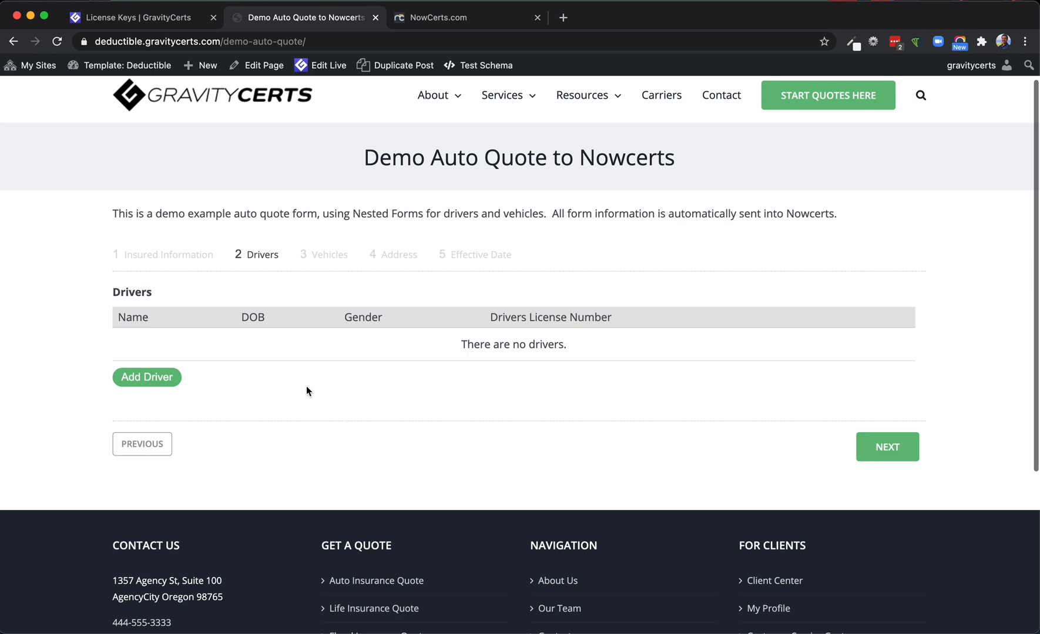
{"action": "scroll", "coordinate": [306, 386], "scroll_direction": "up", "scroll_amount": 1}
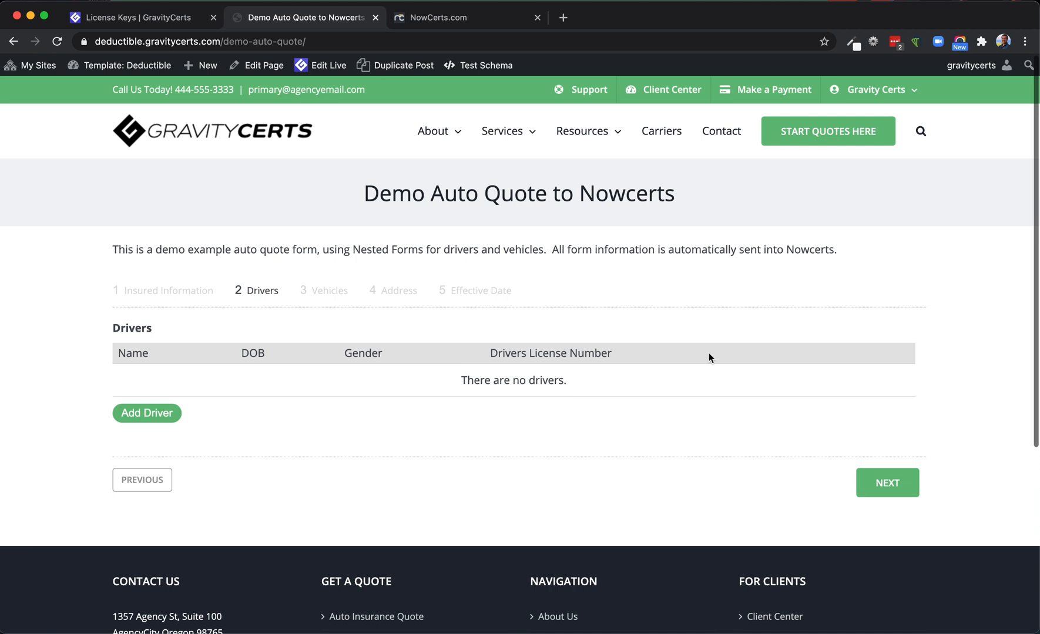
Add one male and one female driver with their personal details to the quote, and continue to the vehicles
{"action": "left_click", "coordinate": [147, 414]}
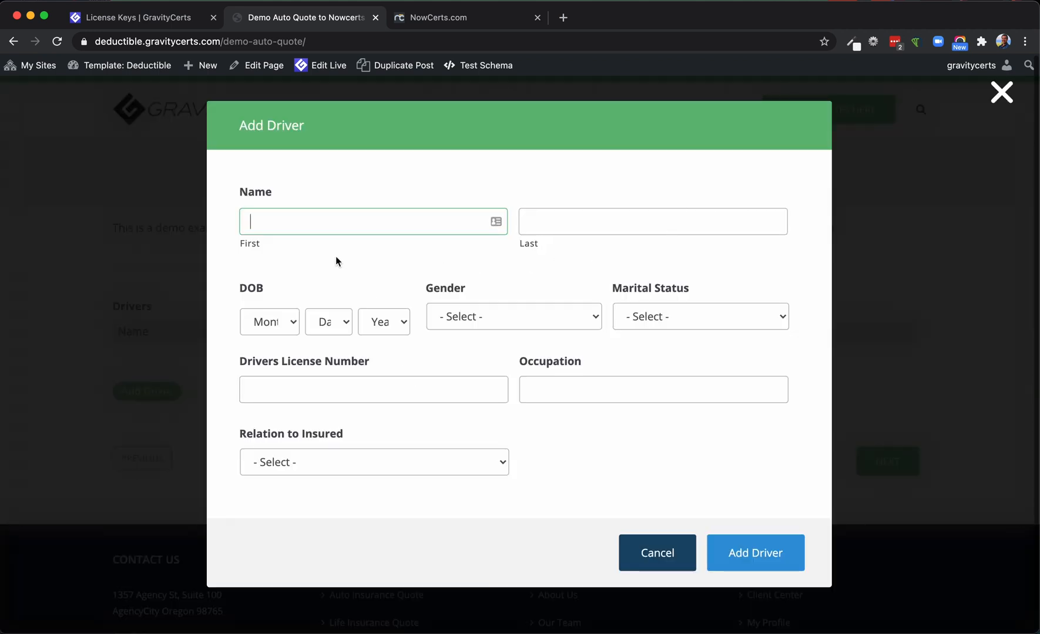
{"action": "type", "text": "Leia"}
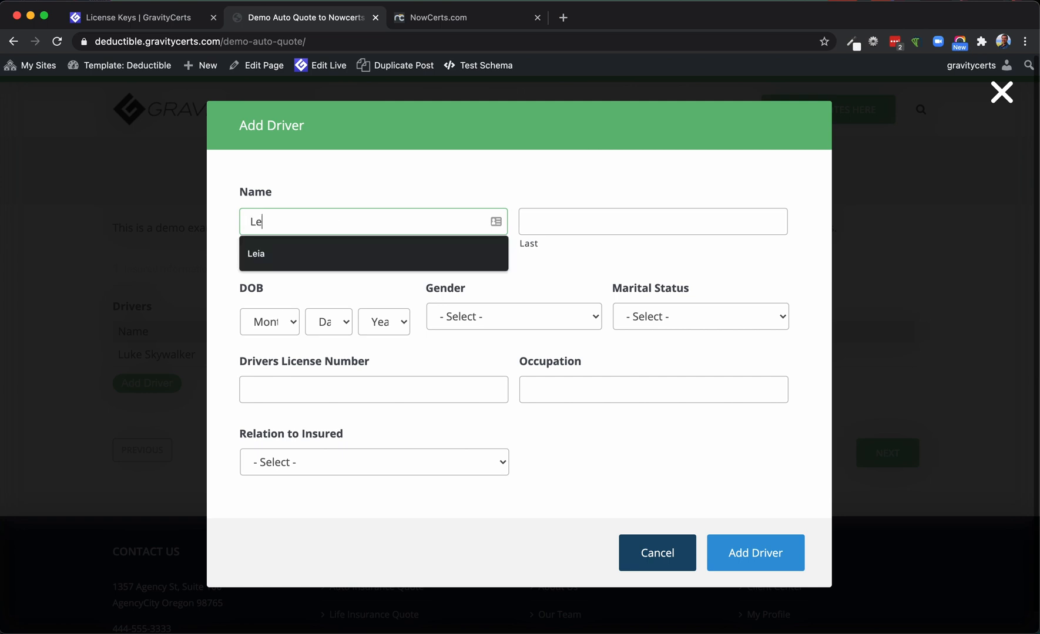
{"action": "key", "text": "Tab"}
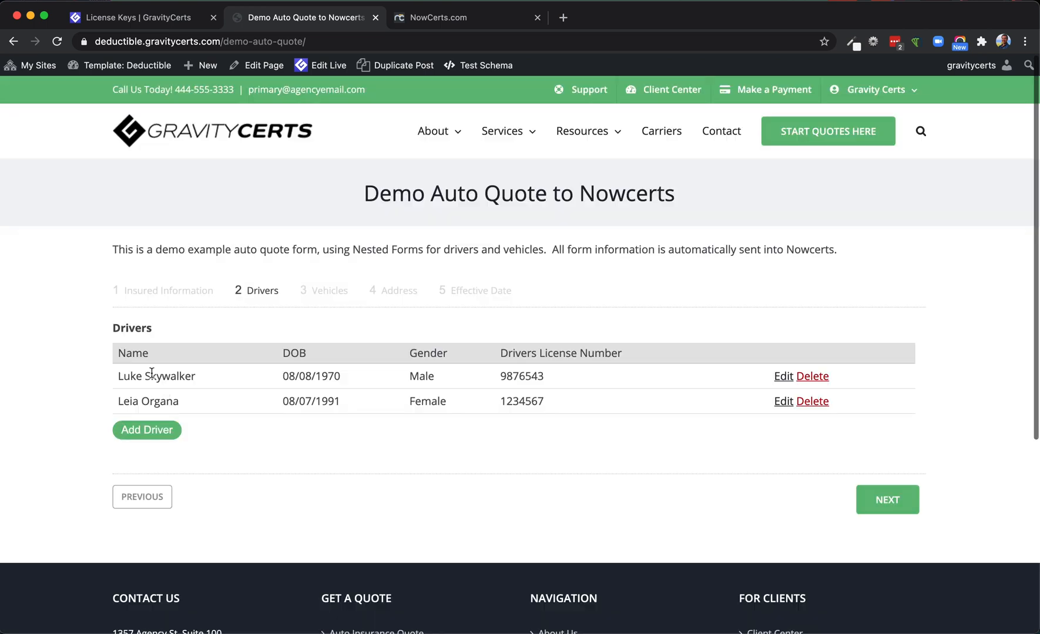
{"action": "scroll", "coordinate": [278, 432], "scroll_direction": "down", "scroll_amount": 1}
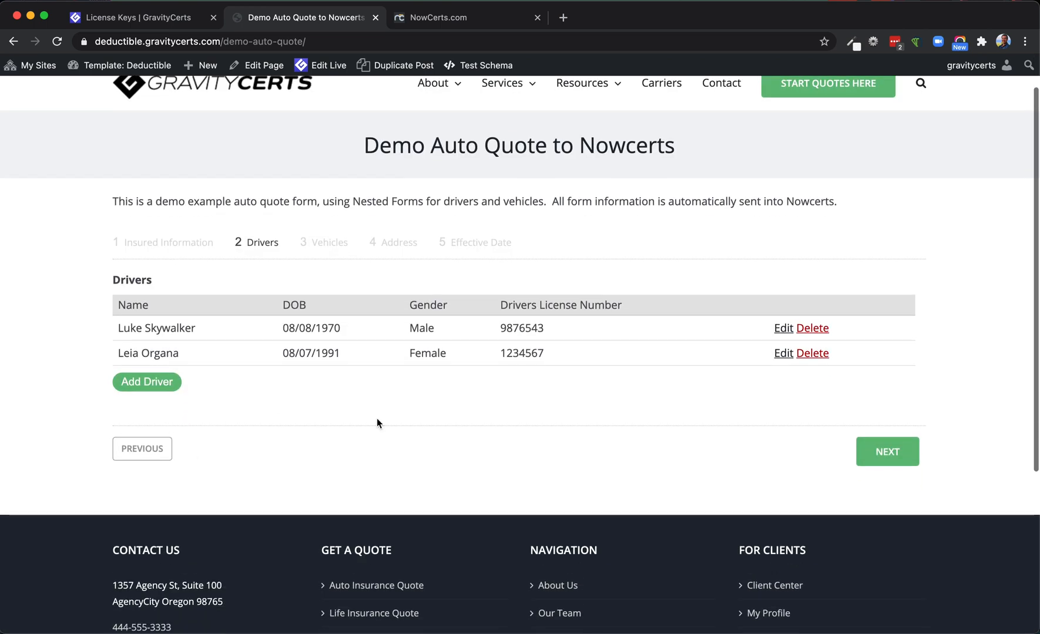
{"action": "left_click", "coordinate": [888, 454]}
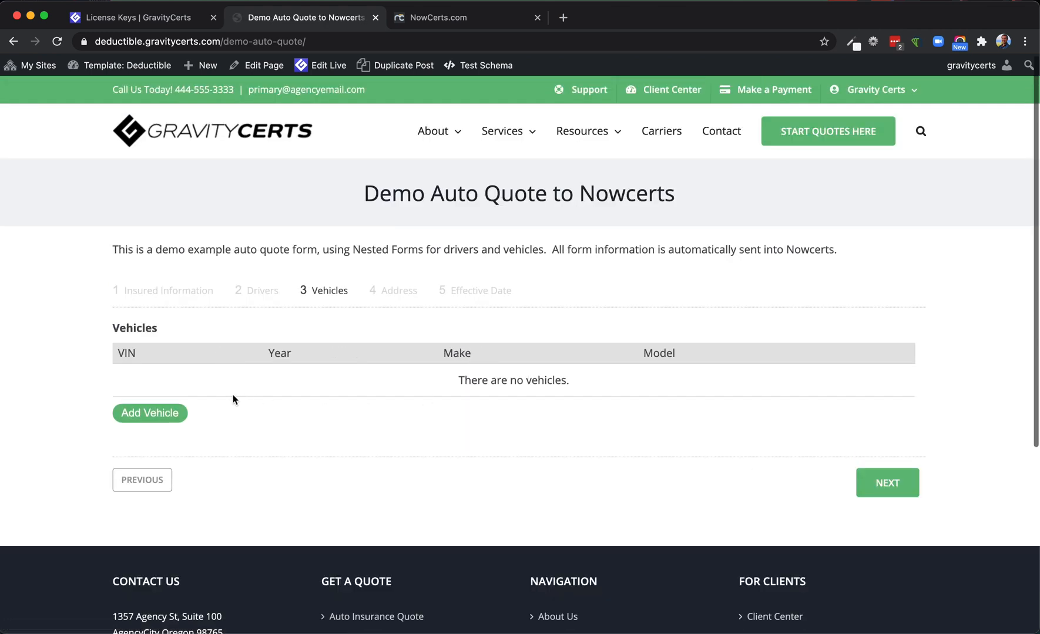
Add a 2021 Toyota 4Runner with its VIN, garaging zip 97654, value 55000 and Personal usage
{"action": "left_click", "coordinate": [155, 415]}
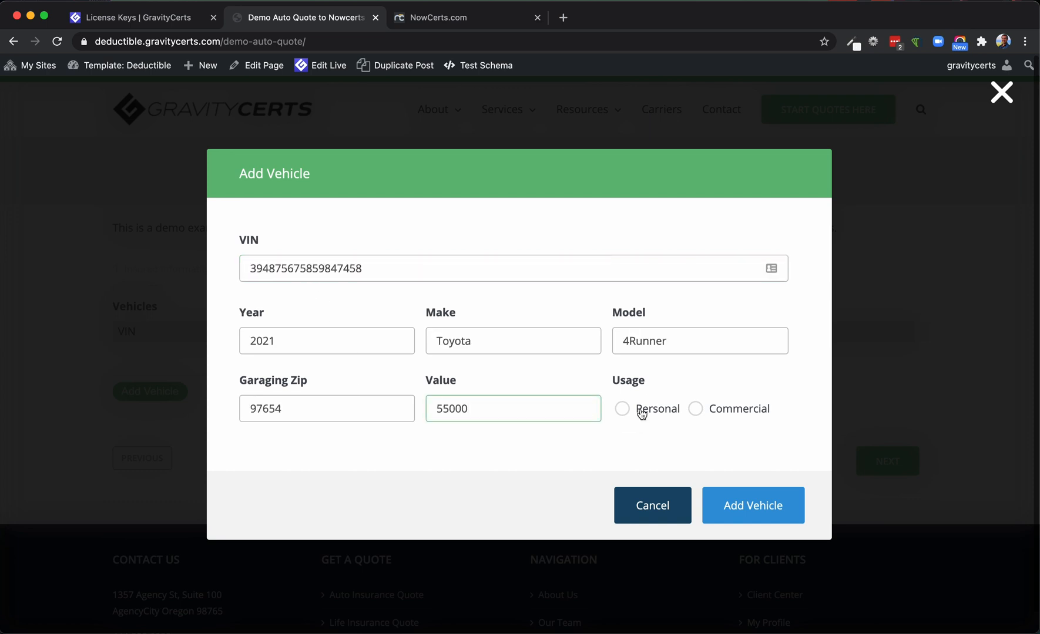
{"action": "left_click", "coordinate": [642, 411]}
{"action": "left_click", "coordinate": [734, 521]}
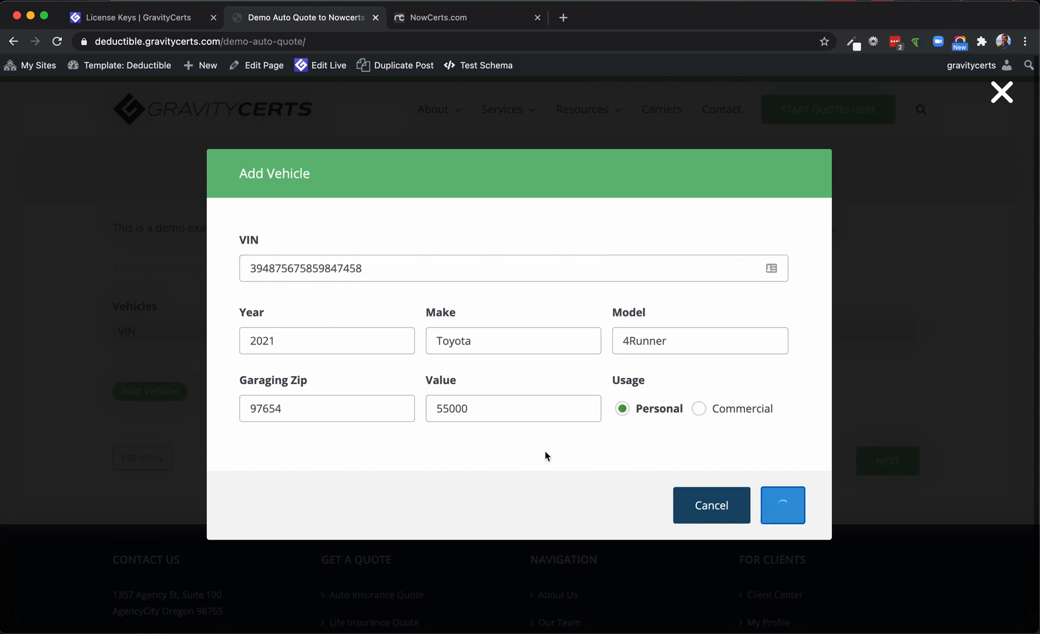
Add a 2020 Subaru Outback with its VIN, garaging zip 97654, value 34000 and Personal usage, and continue to the address
{"action": "left_click", "coordinate": [163, 400]}
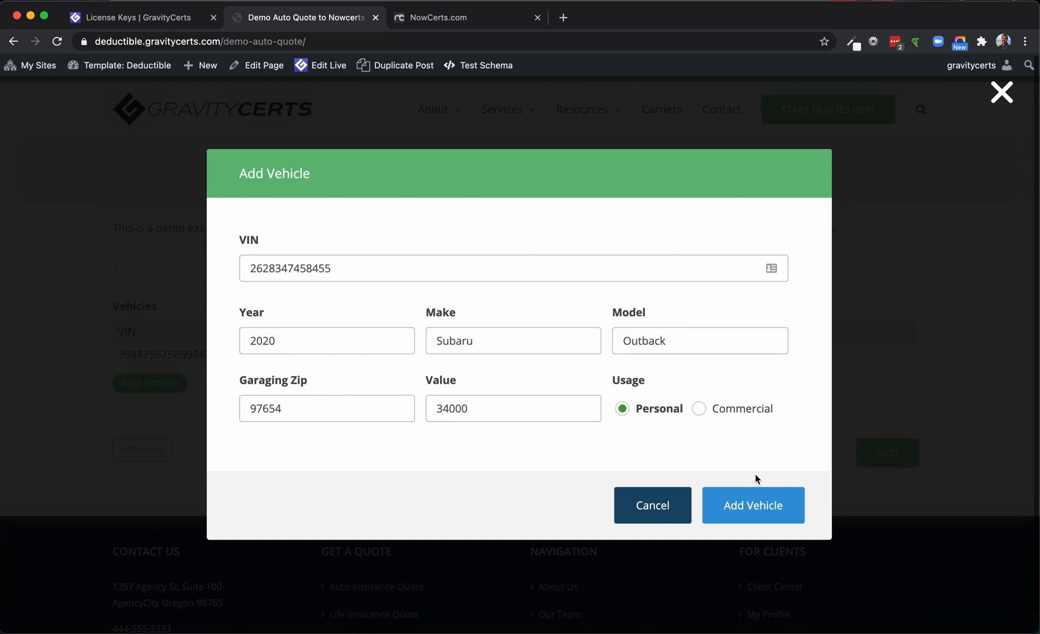
{"action": "left_click", "coordinate": [736, 507]}
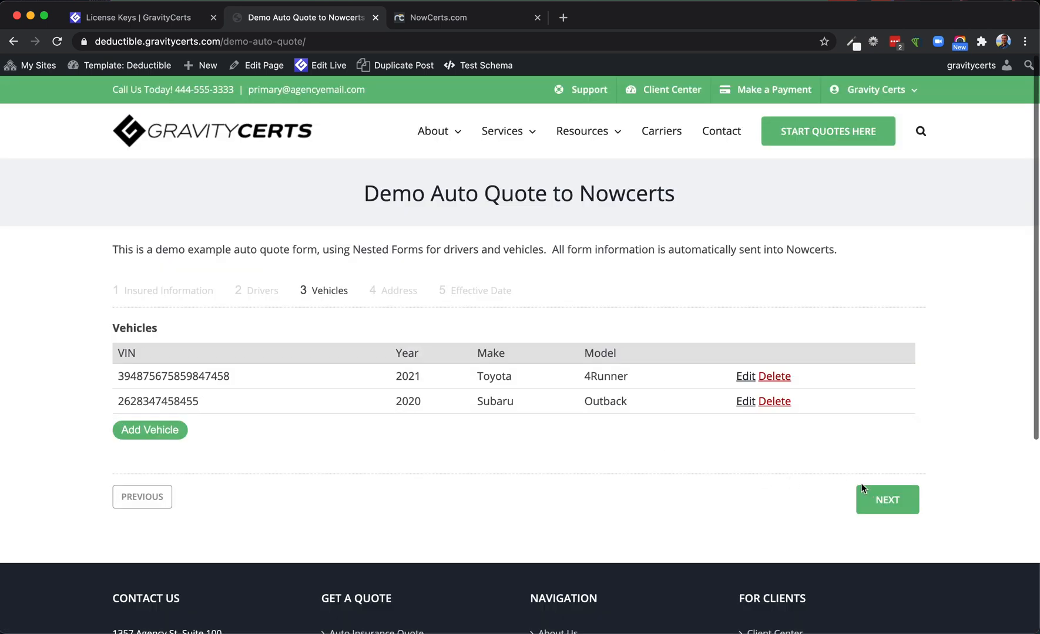
{"action": "left_click", "coordinate": [885, 497]}
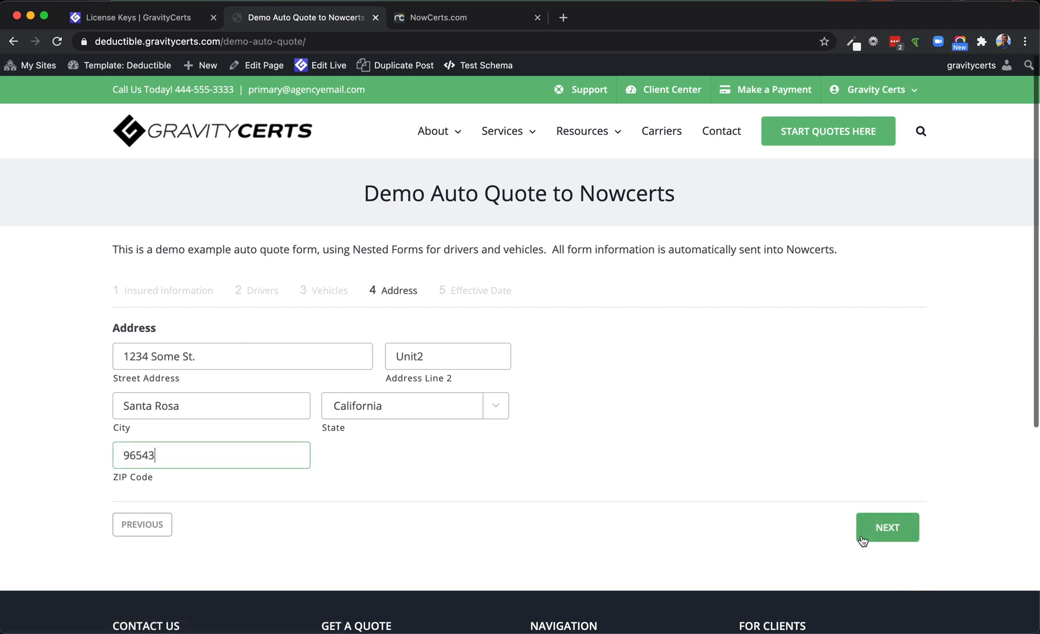
Fill in the insured's address and a policy start date of January 23, 2021, and submit the auto quote form
{"action": "left_click", "coordinate": [862, 539]}
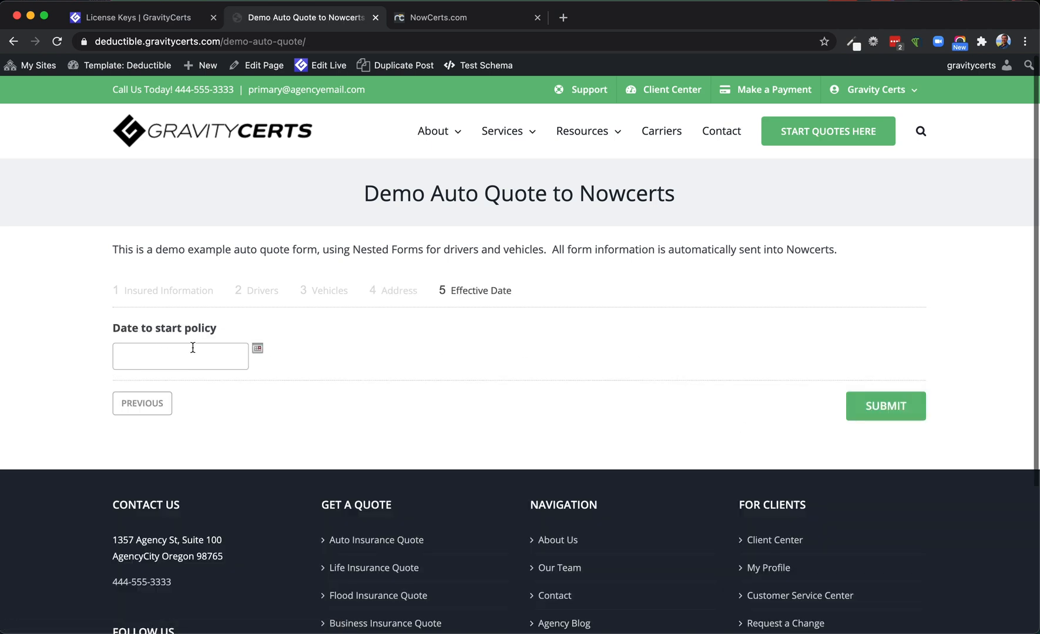
{"action": "left_click", "coordinate": [258, 348]}
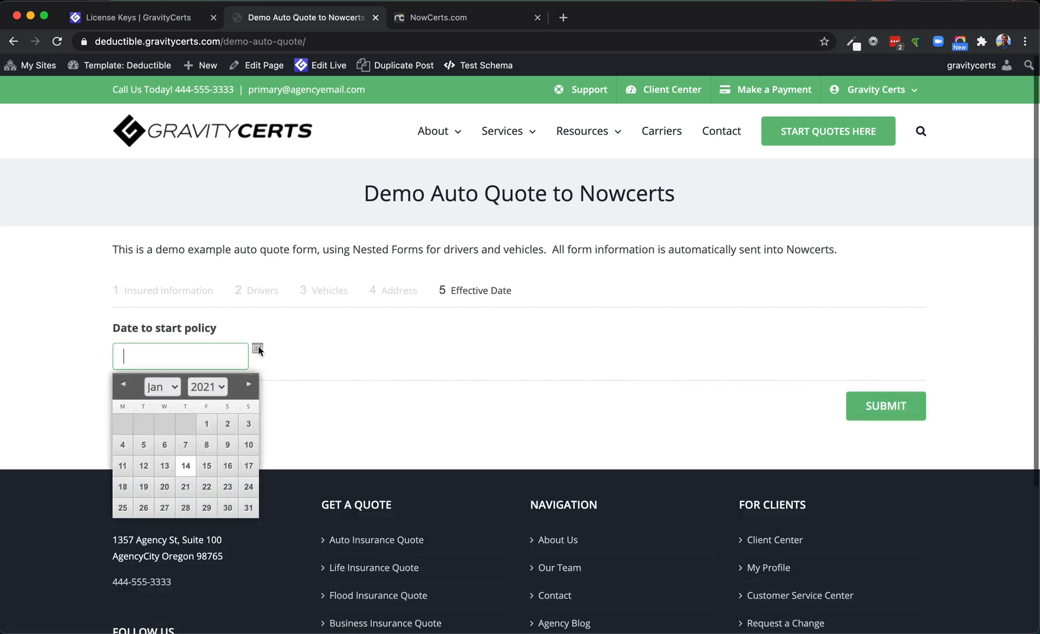
{"action": "left_click", "coordinate": [227, 505]}
{"action": "left_click", "coordinate": [914, 413]}
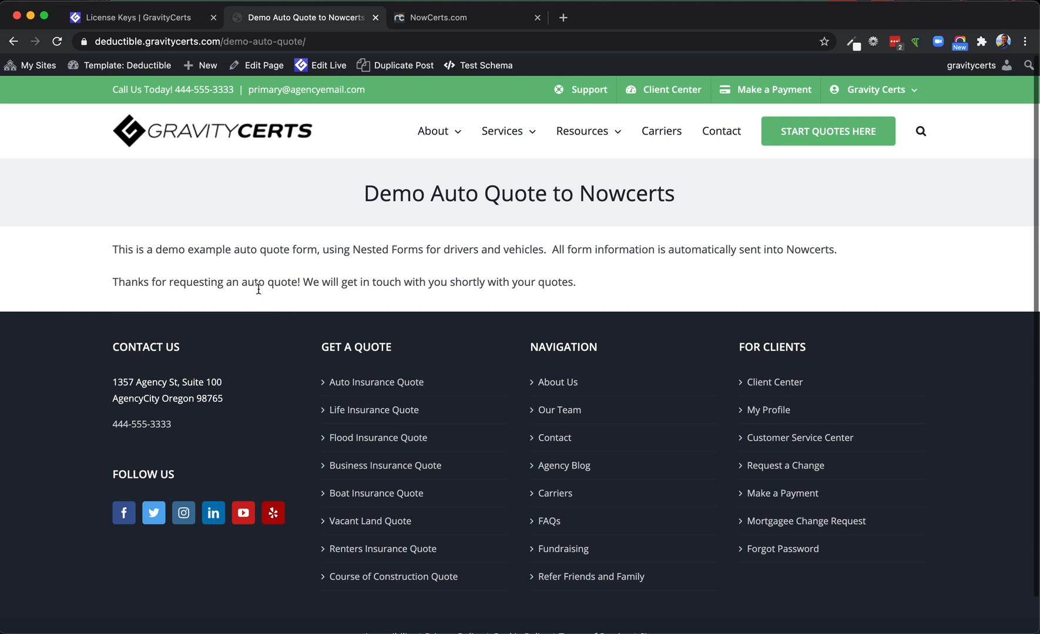
Switch to NowCerts, open the list of quote applications, and check the source of the new entry
{"action": "key", "text": "ctrl+Tab"}
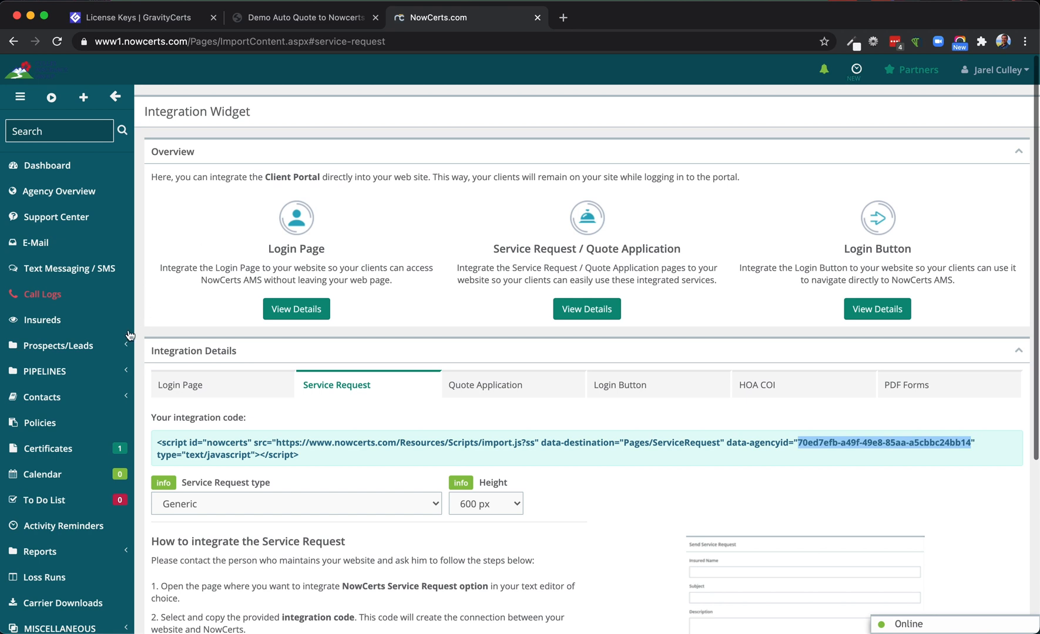
{"action": "left_click", "coordinate": [125, 349]}
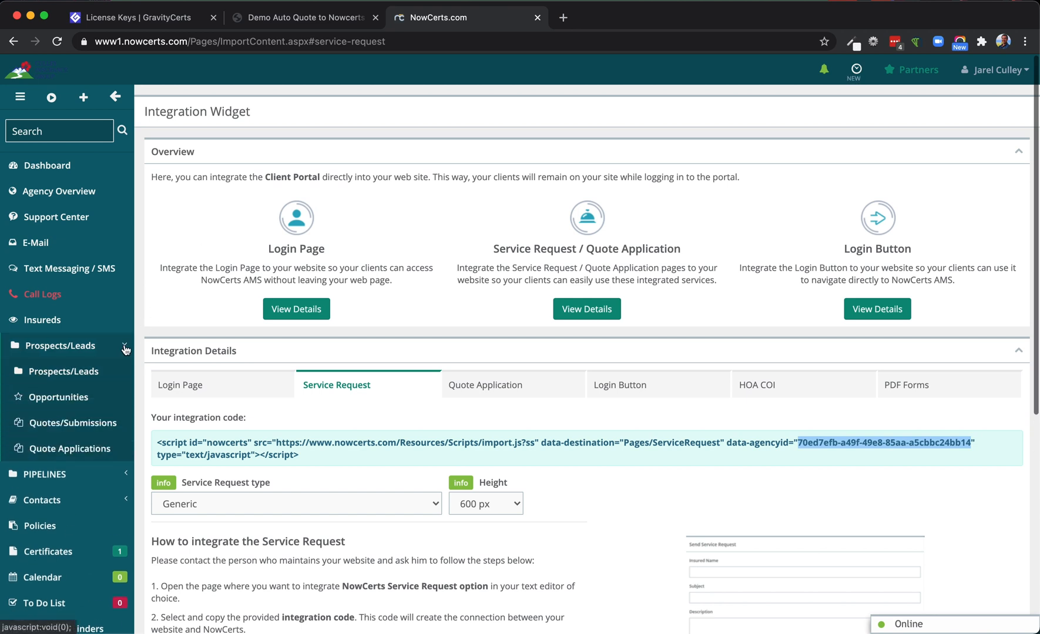
{"action": "left_click", "coordinate": [64, 448]}
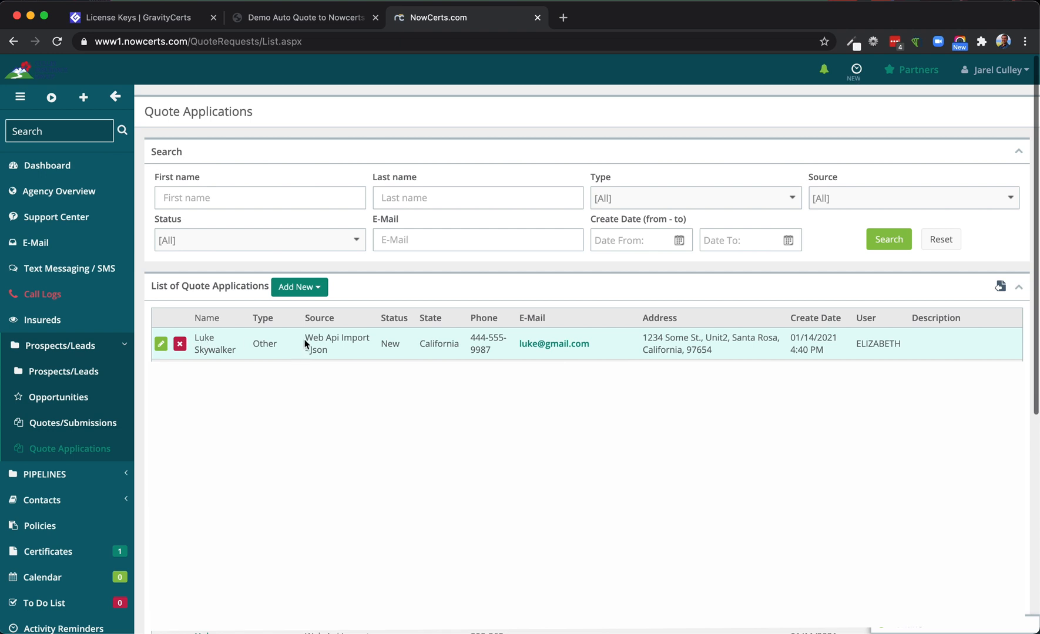
{"action": "left_click_drag", "start_coordinate": [305, 340], "coordinate": [324, 353]}
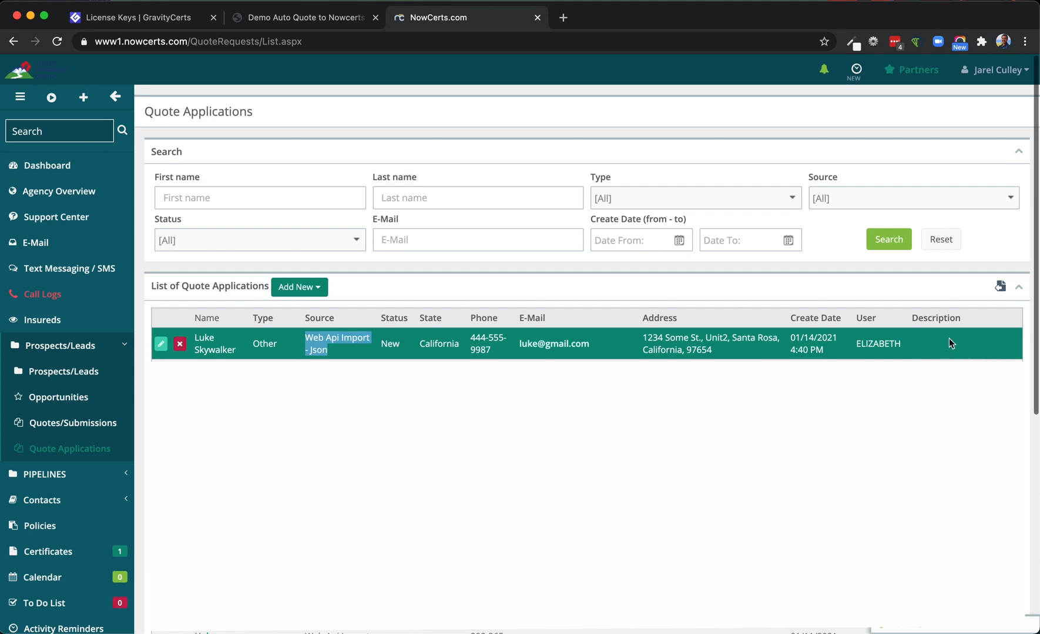
Open the newly received quote application and examine its driver, vehicle, address and insured fields and their NowCerts mapping
{"action": "left_click", "coordinate": [163, 345]}
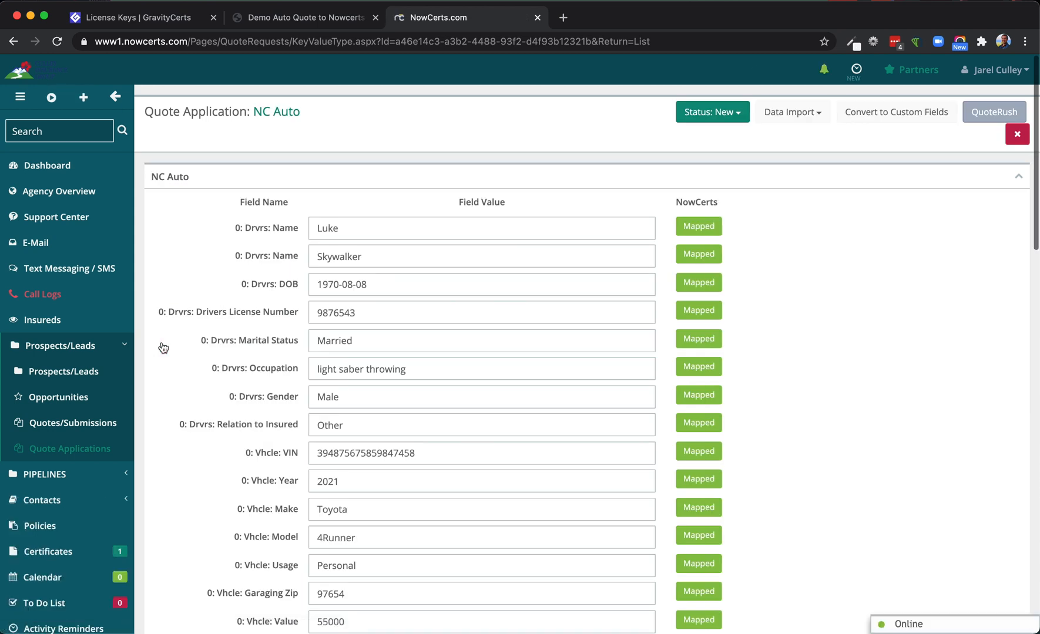
{"action": "scroll", "coordinate": [193, 332], "scroll_direction": "down", "scroll_amount": 3}
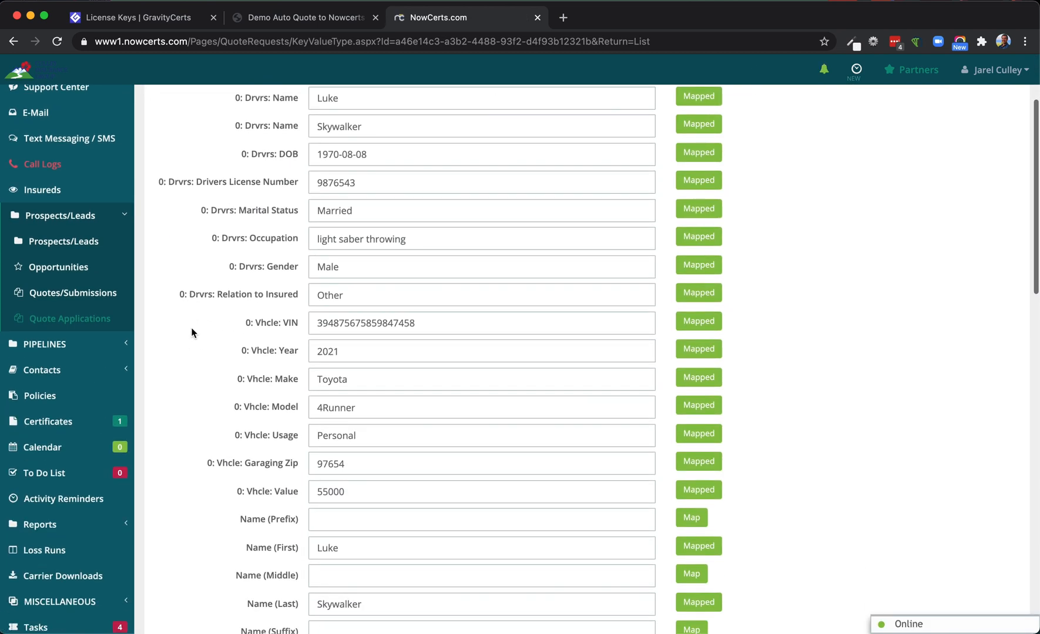
{"action": "scroll", "coordinate": [193, 332], "scroll_direction": "down", "scroll_amount": 3}
{"action": "scroll", "coordinate": [771, 377], "scroll_direction": "down", "scroll_amount": 4}
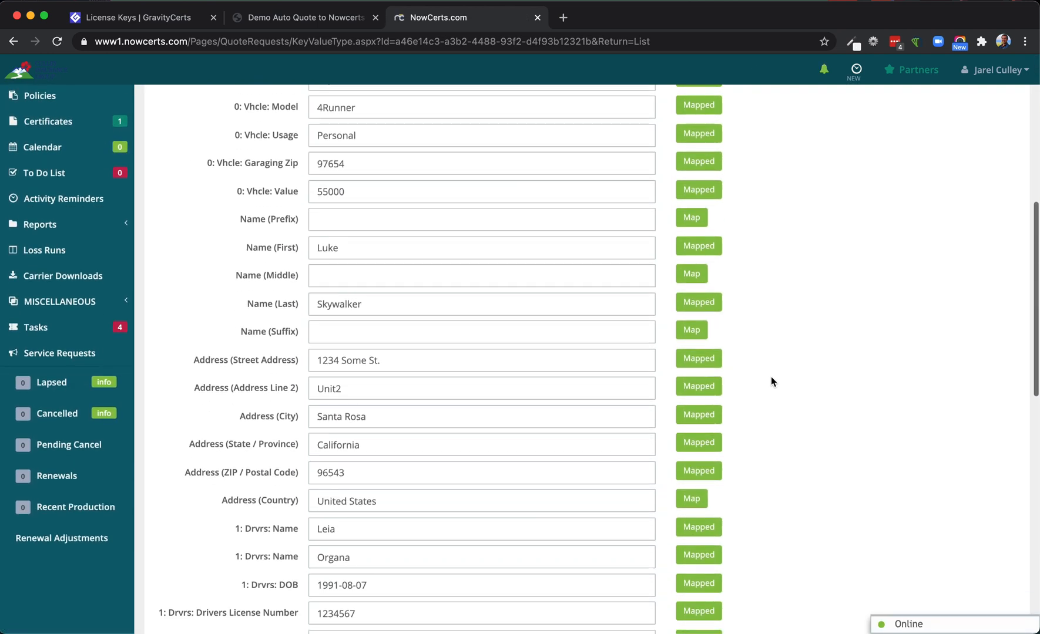
{"action": "scroll", "coordinate": [771, 377], "scroll_direction": "down", "scroll_amount": 15}
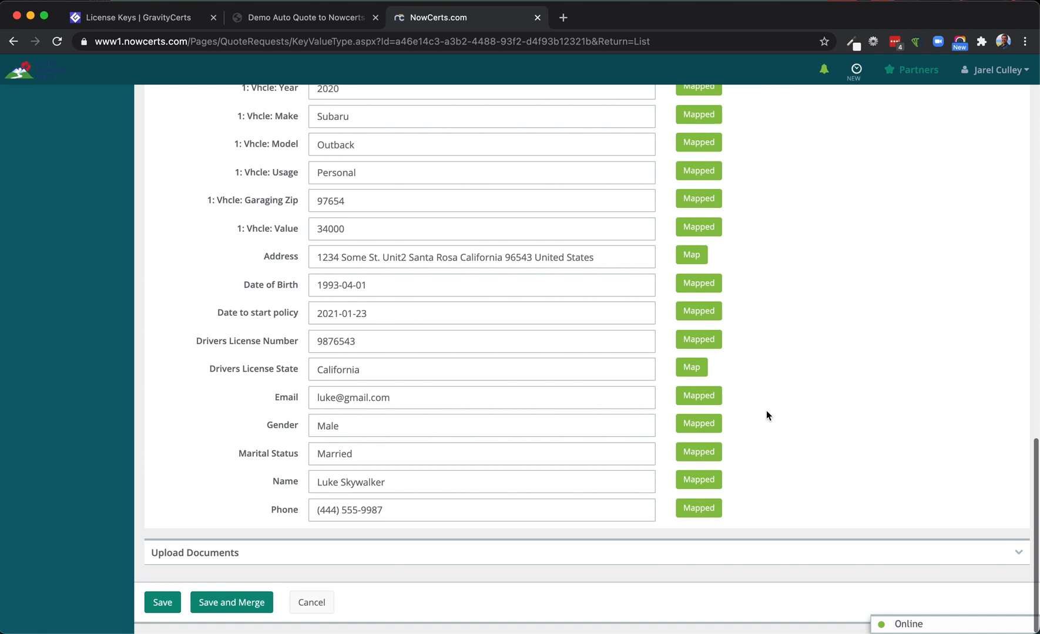
Inspect how the first driver's first name, last name and date of birth are mapped to the prospect's Drivers properties, including the driver index
{"action": "scroll", "coordinate": [766, 411], "scroll_direction": "up", "scroll_amount": 20}
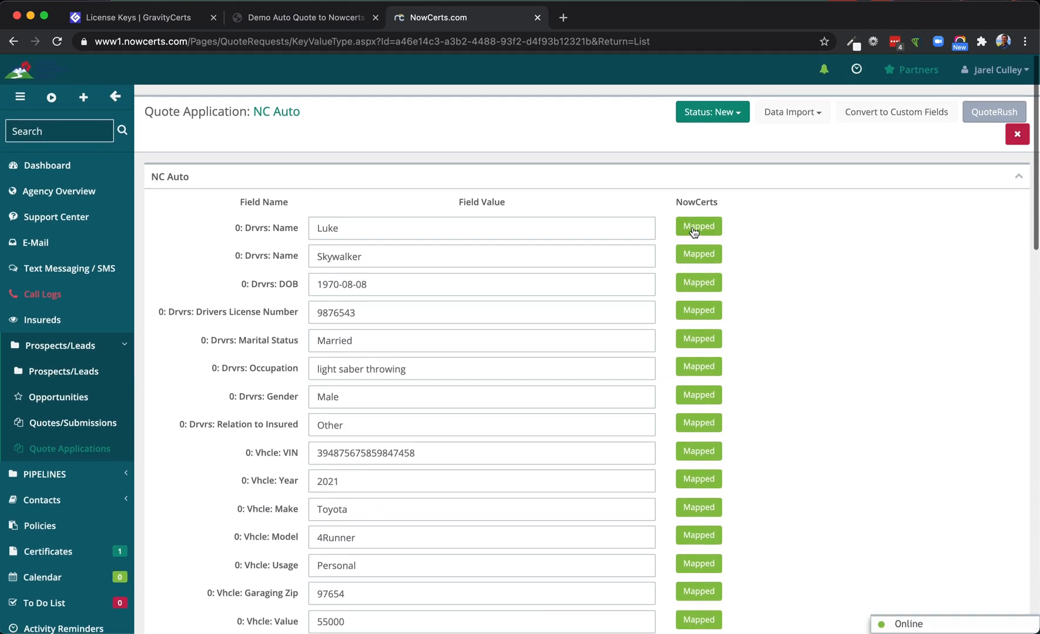
{"action": "left_click", "coordinate": [696, 227]}
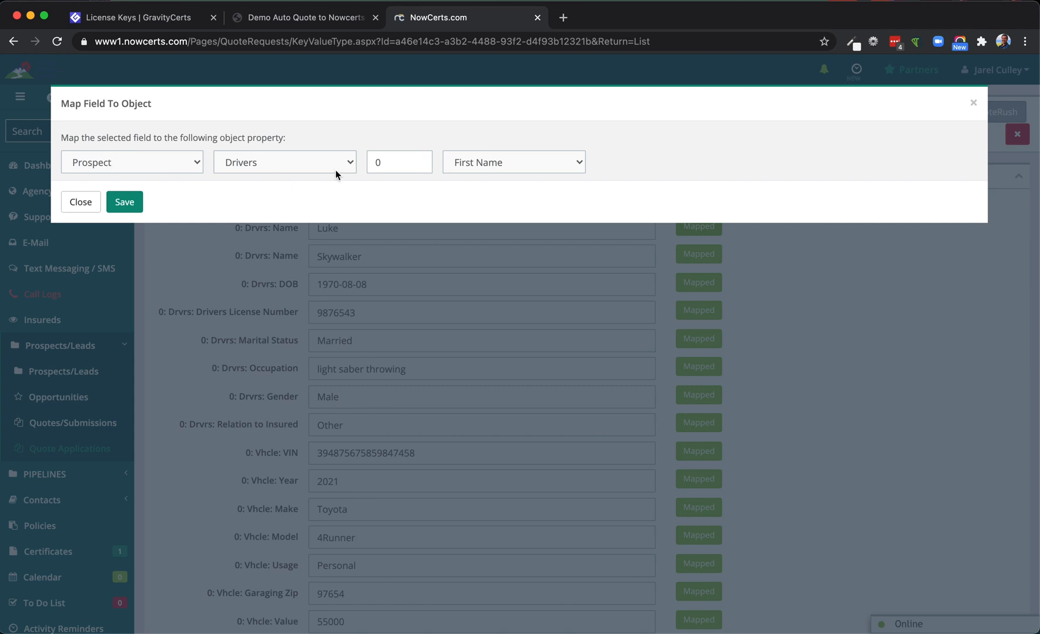
{"action": "left_click", "coordinate": [85, 205]}
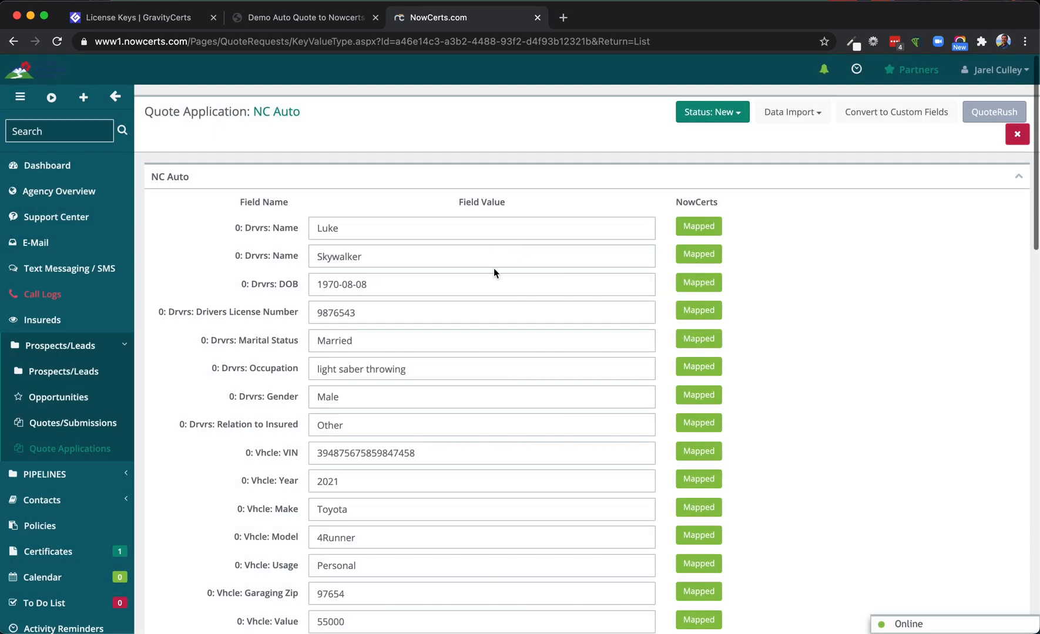
{"action": "left_click", "coordinate": [709, 258]}
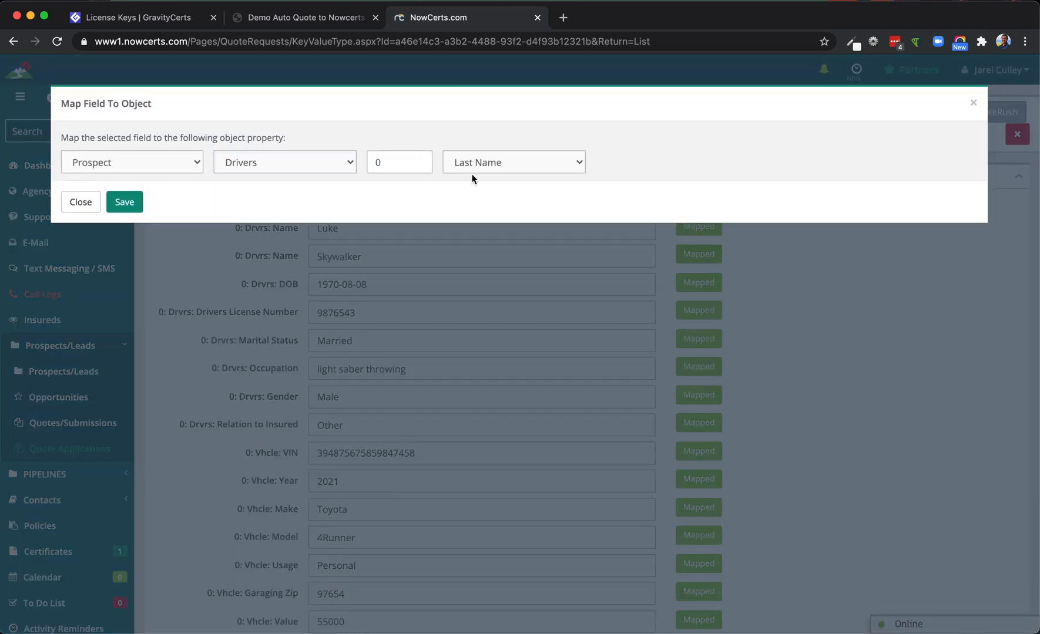
{"action": "left_click", "coordinate": [82, 202]}
{"action": "left_click_drag", "start_coordinate": [251, 229], "coordinate": [239, 231]}
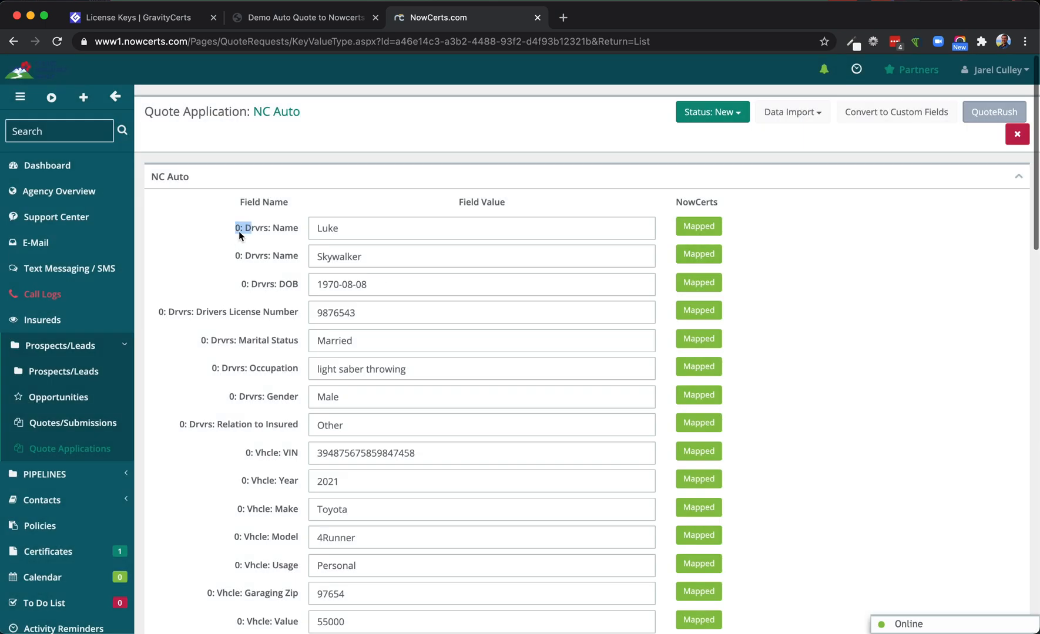
{"action": "double_click", "coordinate": [239, 230]}
{"action": "left_click", "coordinate": [692, 282]}
{"action": "double_click", "coordinate": [376, 162]}
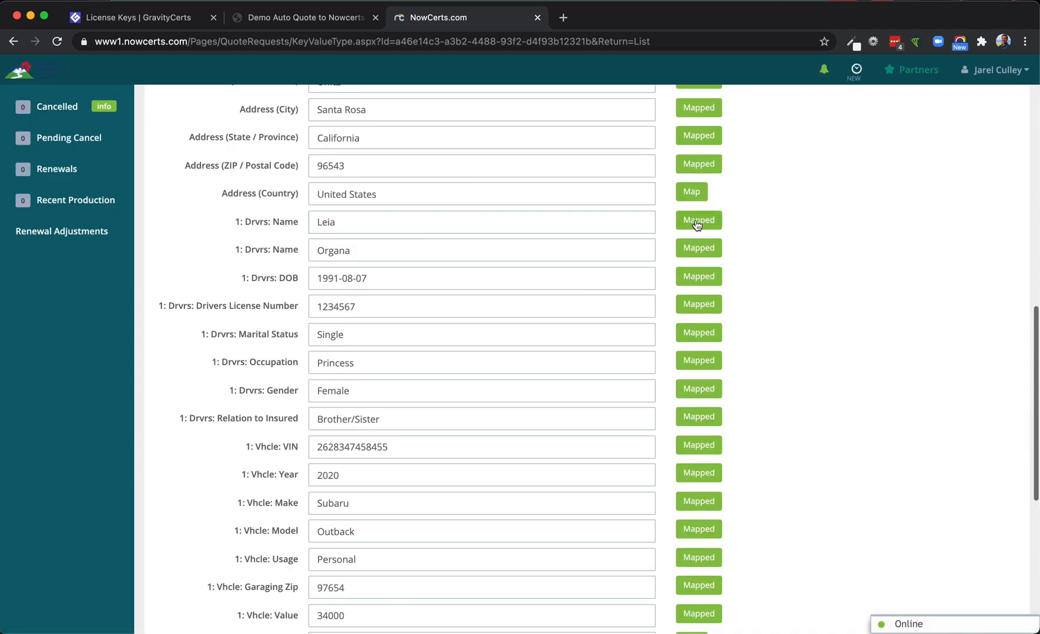
Inspect the second driver's first name mapping and its driver index, leaving the mapping unsaved
{"action": "left_click", "coordinate": [696, 224]}
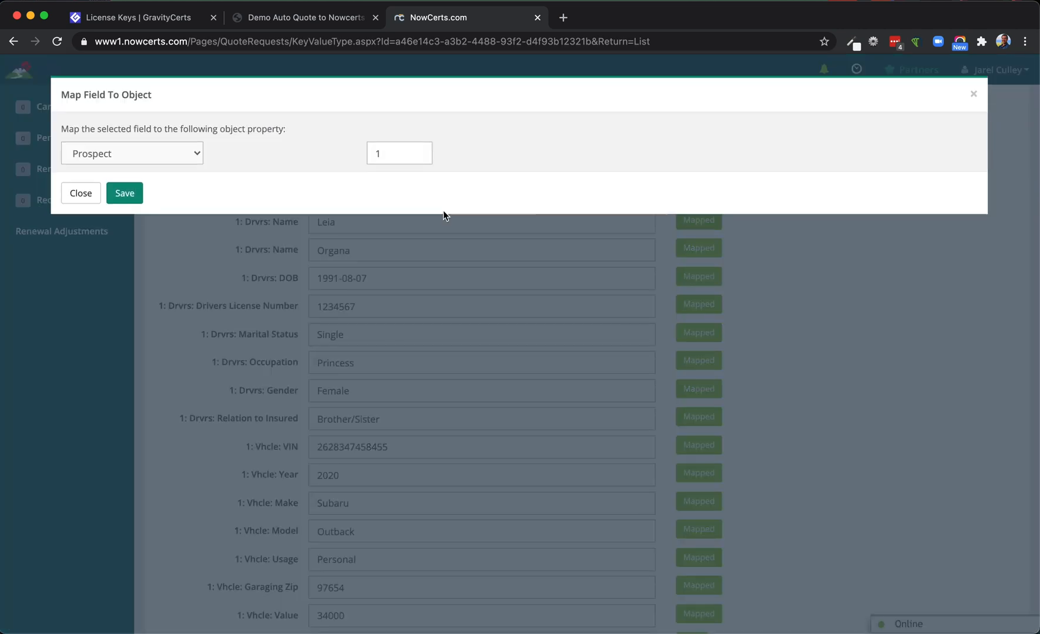
{"action": "left_click", "coordinate": [376, 163]}
{"action": "double_click", "coordinate": [377, 162]}
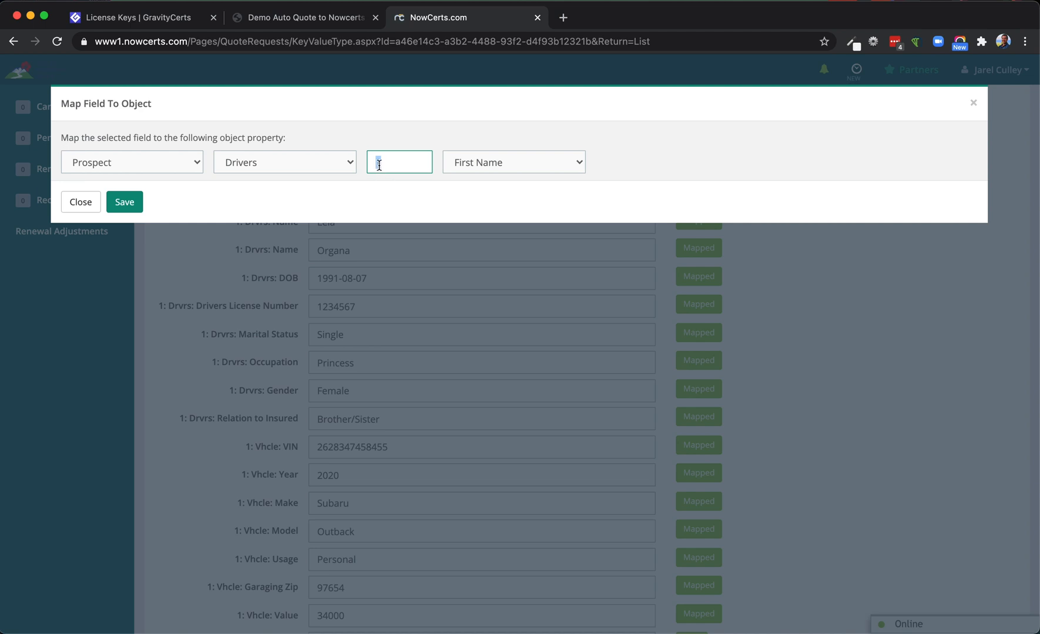
{"action": "double_click", "coordinate": [370, 162]}
{"action": "left_click", "coordinate": [73, 206]}
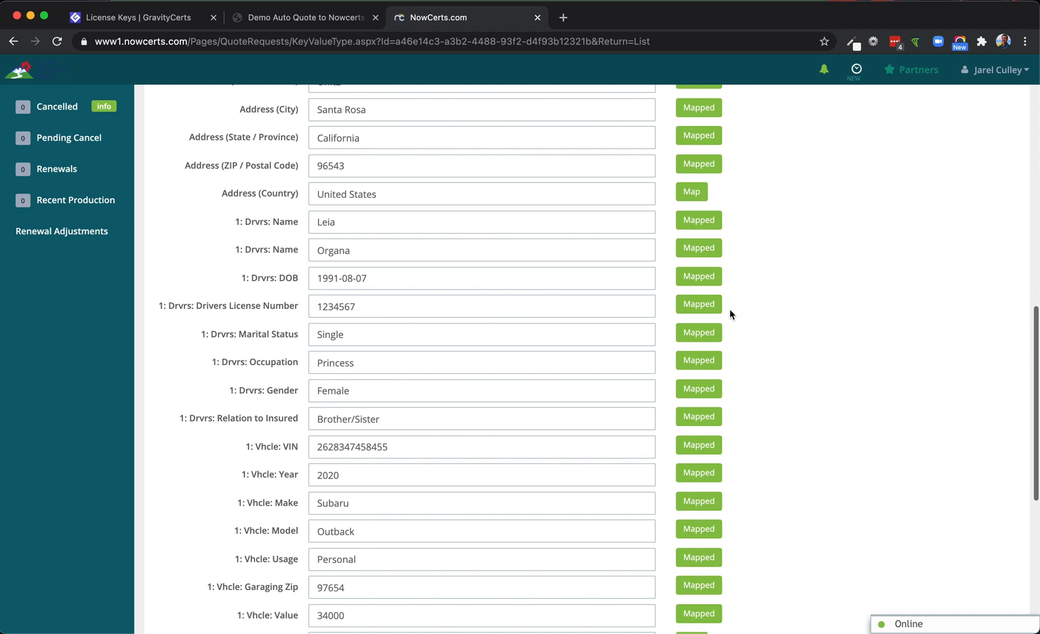
Review the insured's first name, last name and email fields in the quote application
{"action": "scroll", "coordinate": [705, 281], "scroll_direction": "up", "scroll_amount": 5}
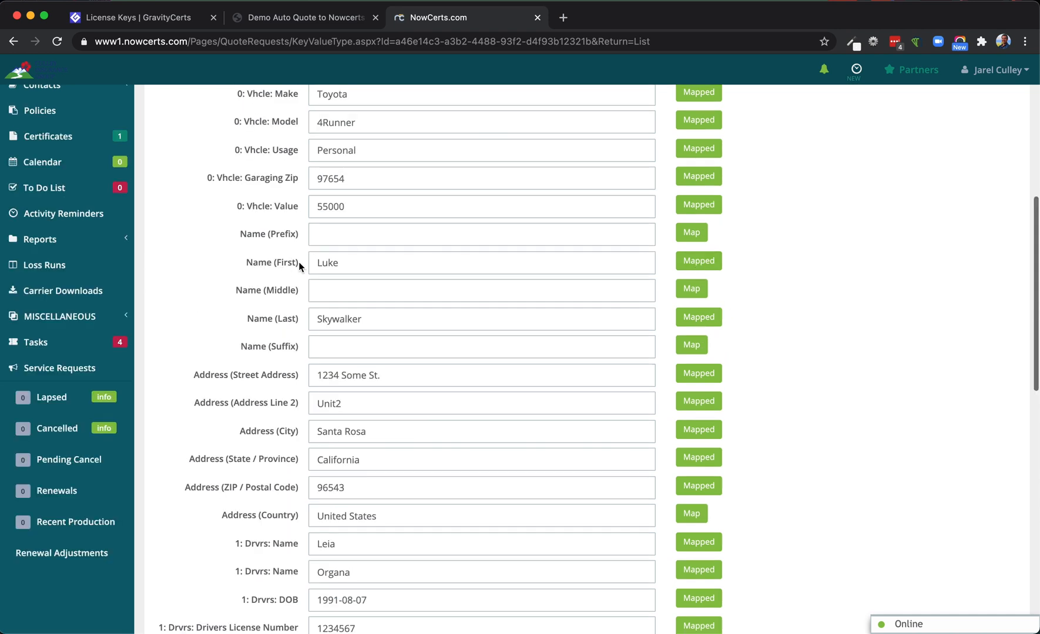
{"action": "left_click_drag", "start_coordinate": [298, 263], "coordinate": [244, 261]}
{"action": "left_click_drag", "start_coordinate": [297, 320], "coordinate": [242, 320]}
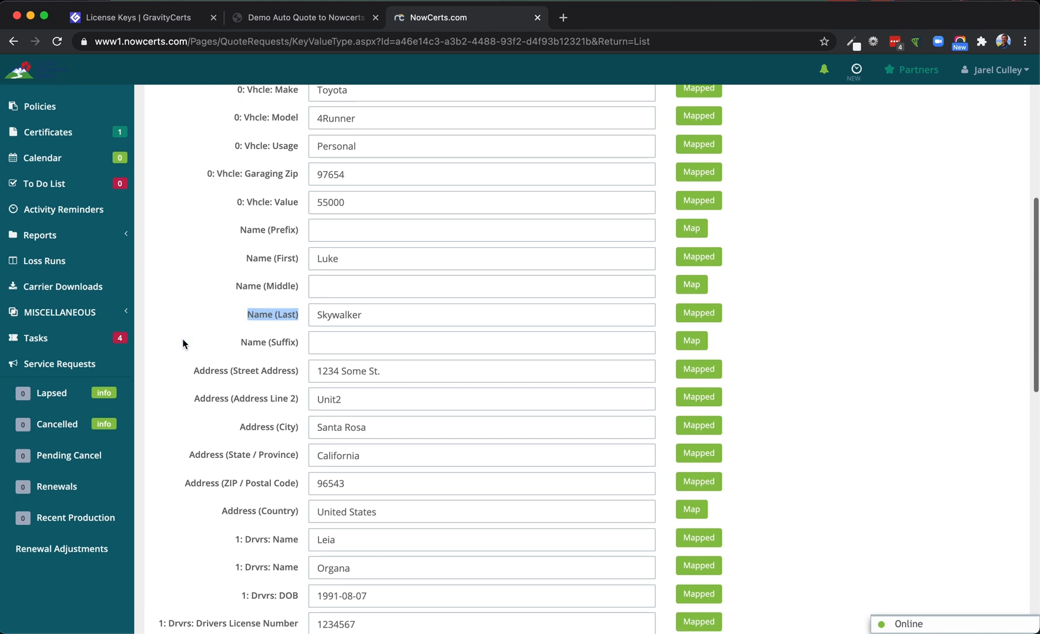
{"action": "scroll", "coordinate": [194, 342], "scroll_direction": "down", "scroll_amount": 6}
{"action": "scroll", "coordinate": [183, 343], "scroll_direction": "down", "scroll_amount": 7}
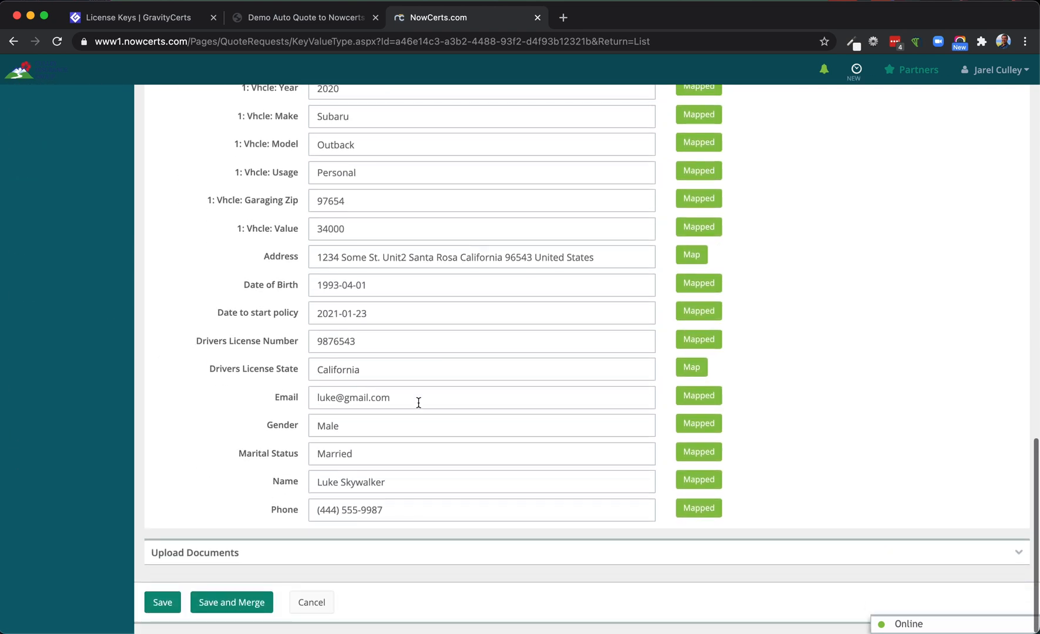
{"action": "left_click_drag", "start_coordinate": [393, 397], "coordinate": [230, 399]}
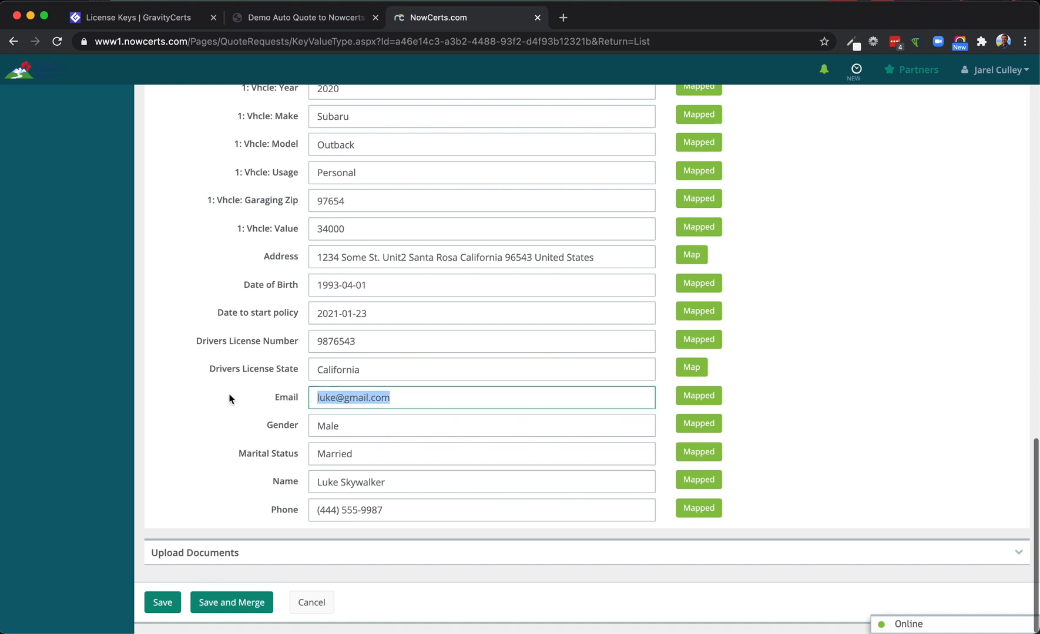
Explore the email field's mapping options under Custom Fields, including Equine and the Commercial Quote columns, without saving a new mapping
{"action": "left_click", "coordinate": [688, 397]}
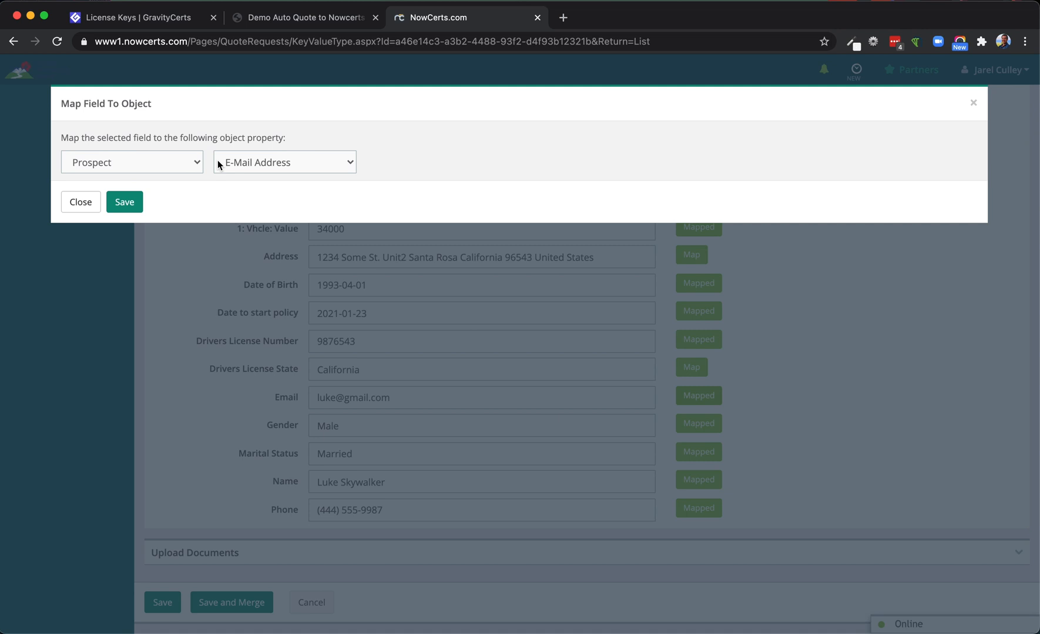
{"action": "left_click", "coordinate": [264, 162]}
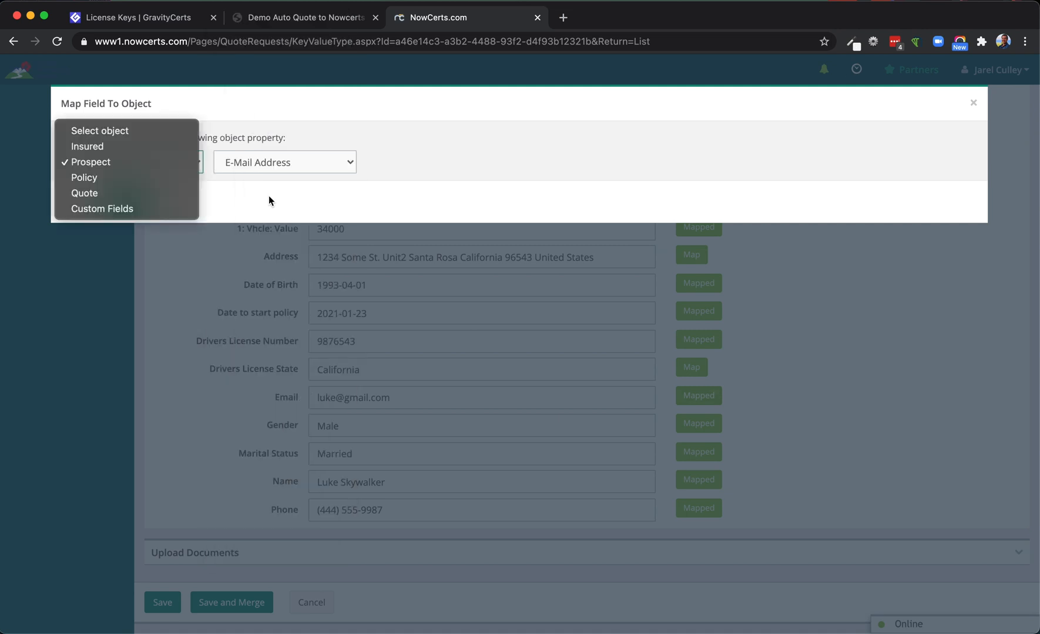
{"action": "left_click", "coordinate": [116, 206]}
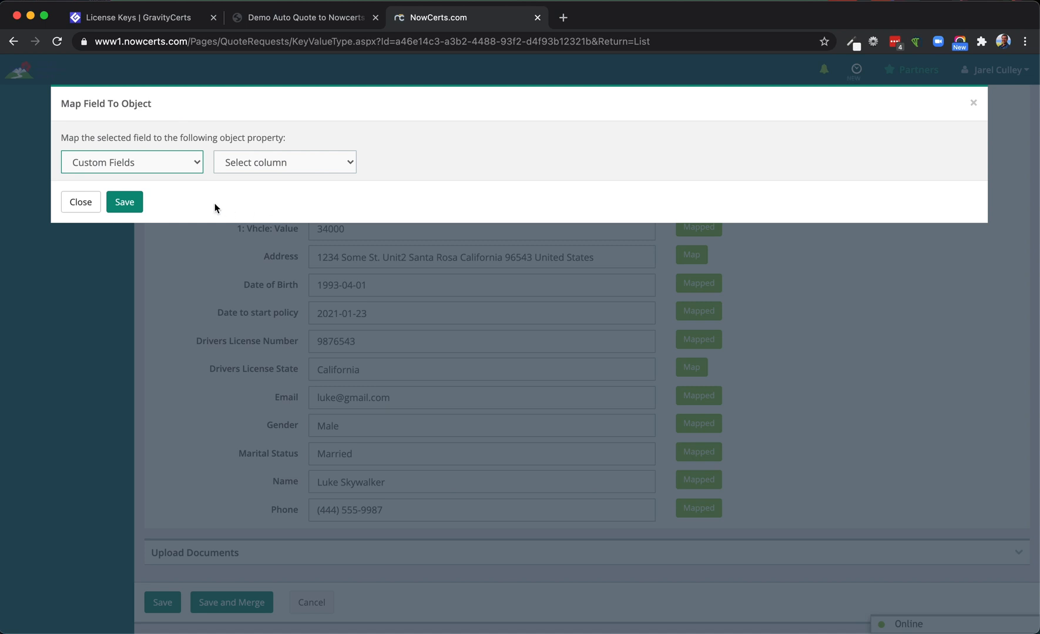
{"action": "left_click", "coordinate": [270, 155]}
{"action": "left_click", "coordinate": [267, 178]}
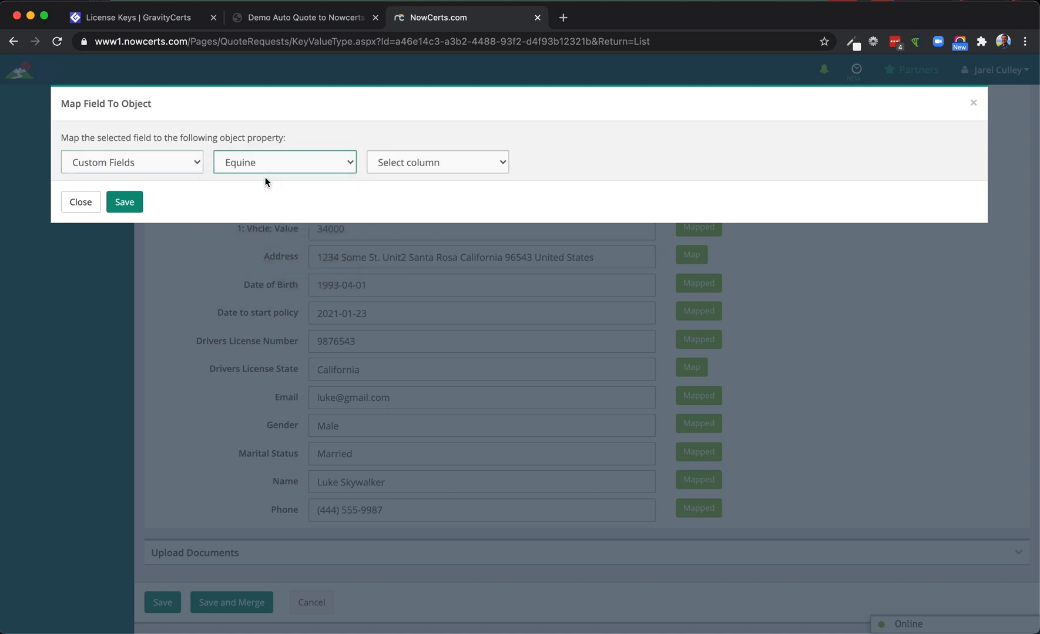
{"action": "left_click", "coordinate": [262, 167]}
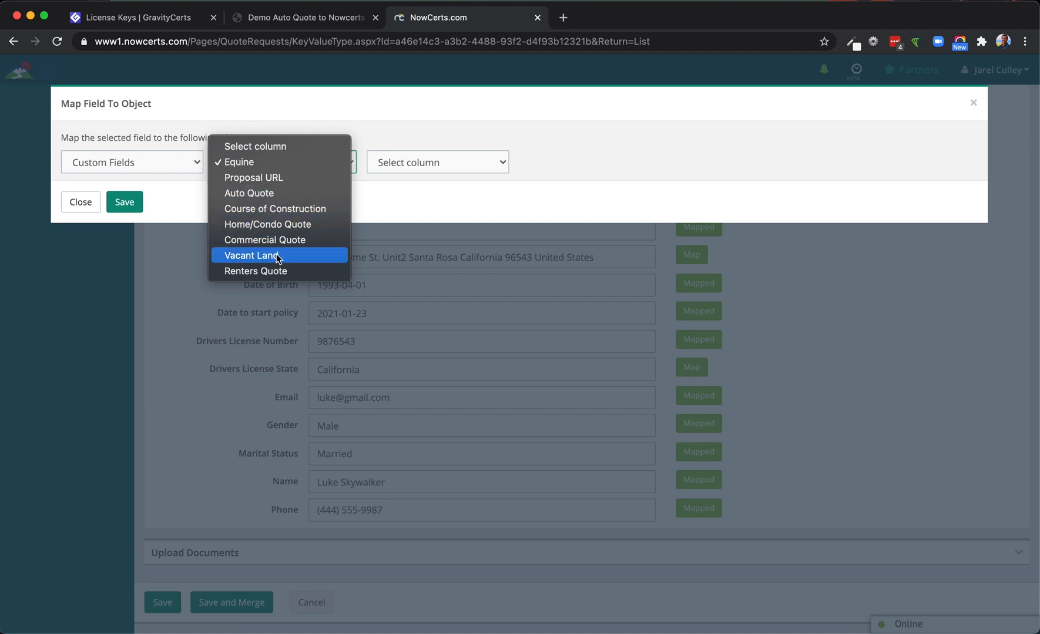
{"action": "left_click", "coordinate": [248, 241]}
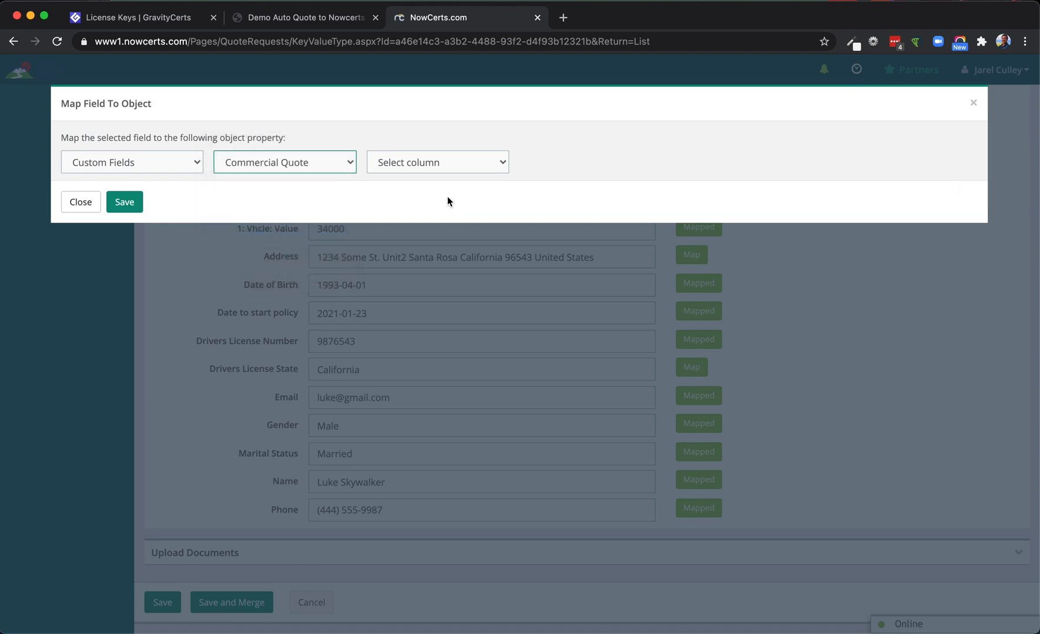
{"action": "left_click", "coordinate": [410, 167]}
{"action": "scroll", "coordinate": [426, 288], "scroll_direction": "down", "scroll_amount": 10}
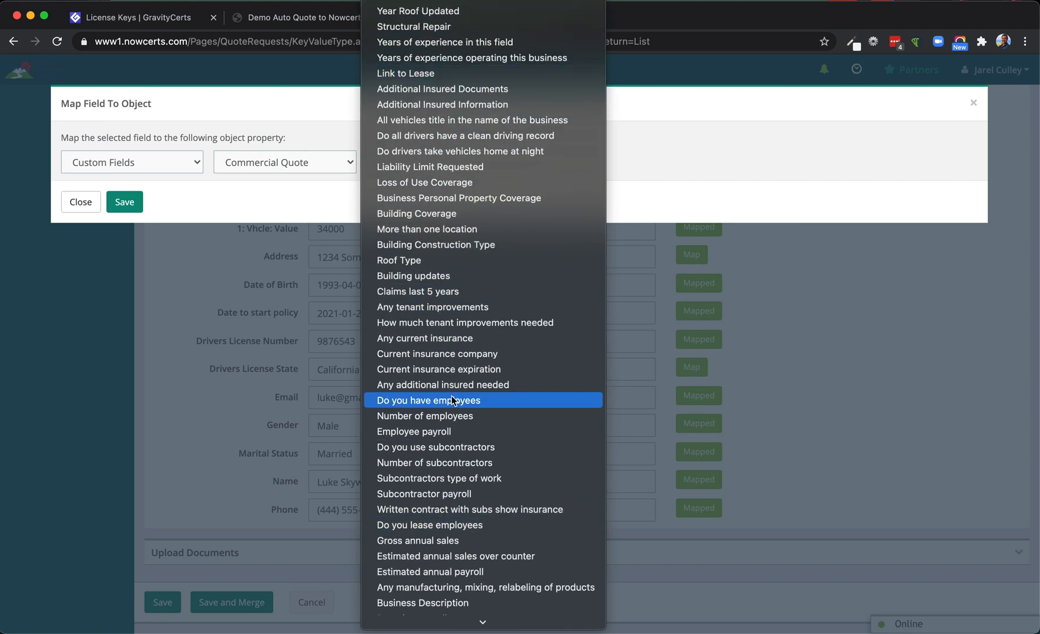
{"action": "left_click", "coordinate": [288, 207]}
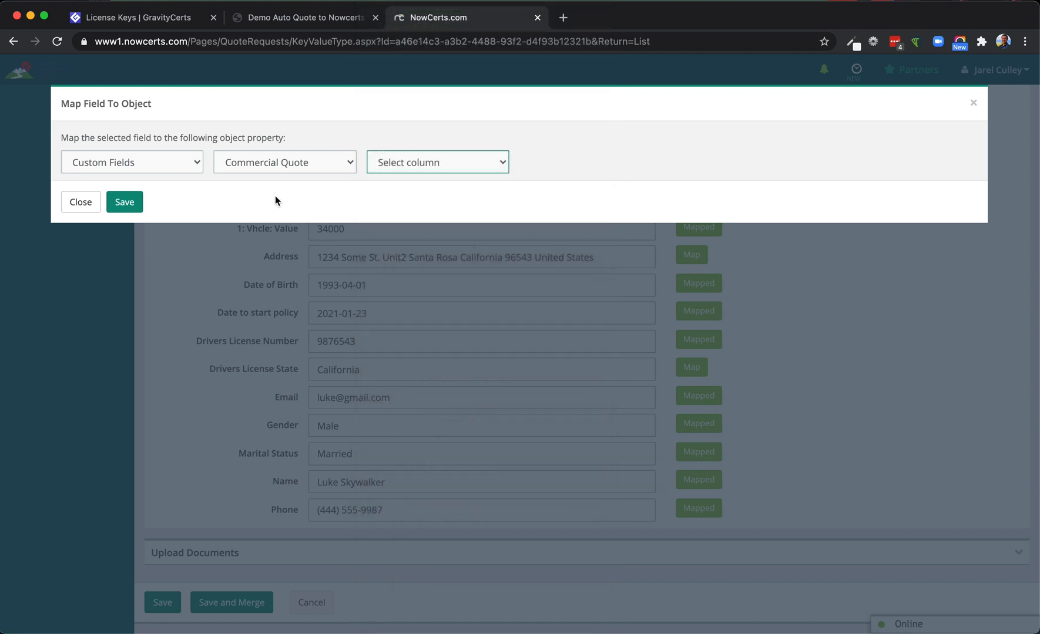
{"action": "left_click", "coordinate": [437, 168]}
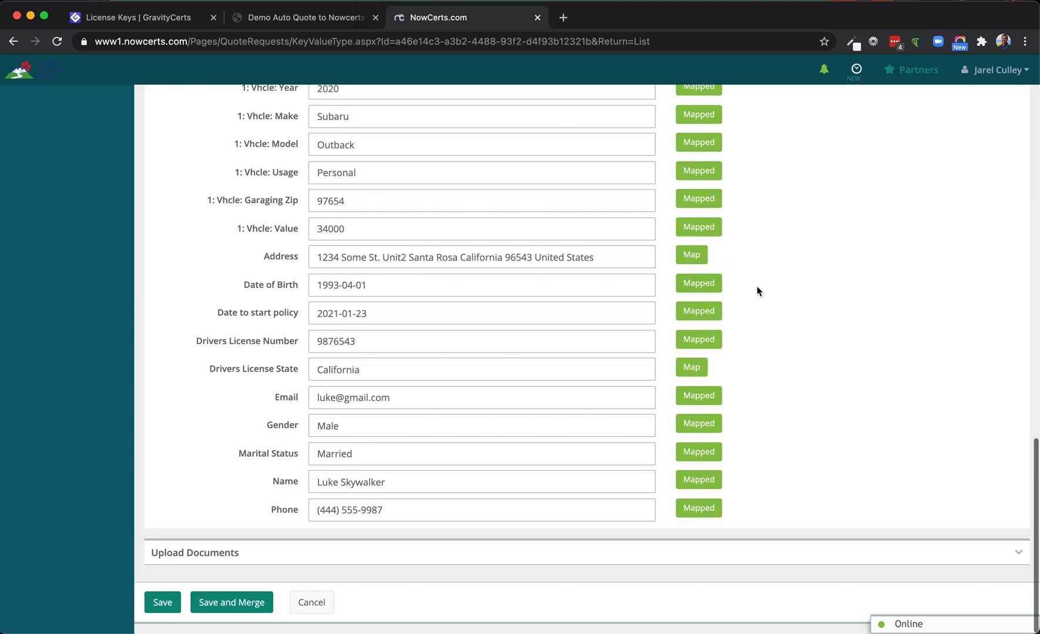
Review the first vehicle's usage value, and save and merge the quote application into a prospect
{"action": "scroll", "coordinate": [757, 290], "scroll_direction": "up", "scroll_amount": 15}
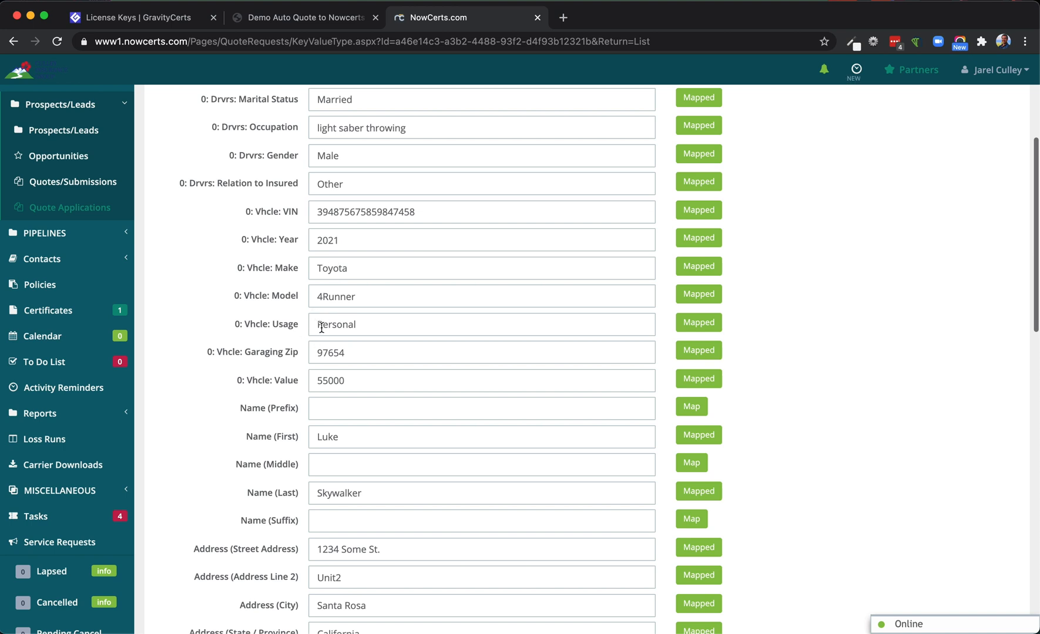
{"action": "left_click_drag", "start_coordinate": [317, 324], "coordinate": [369, 322]}
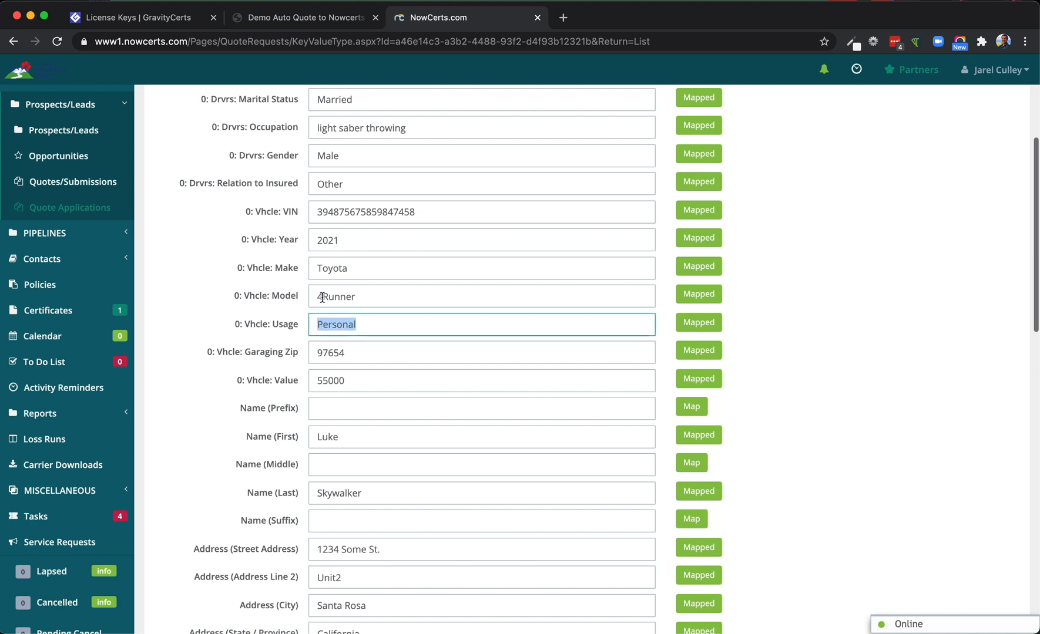
{"action": "left_click", "coordinate": [375, 321]}
{"action": "scroll", "coordinate": [176, 282], "scroll_direction": "down", "scroll_amount": 15}
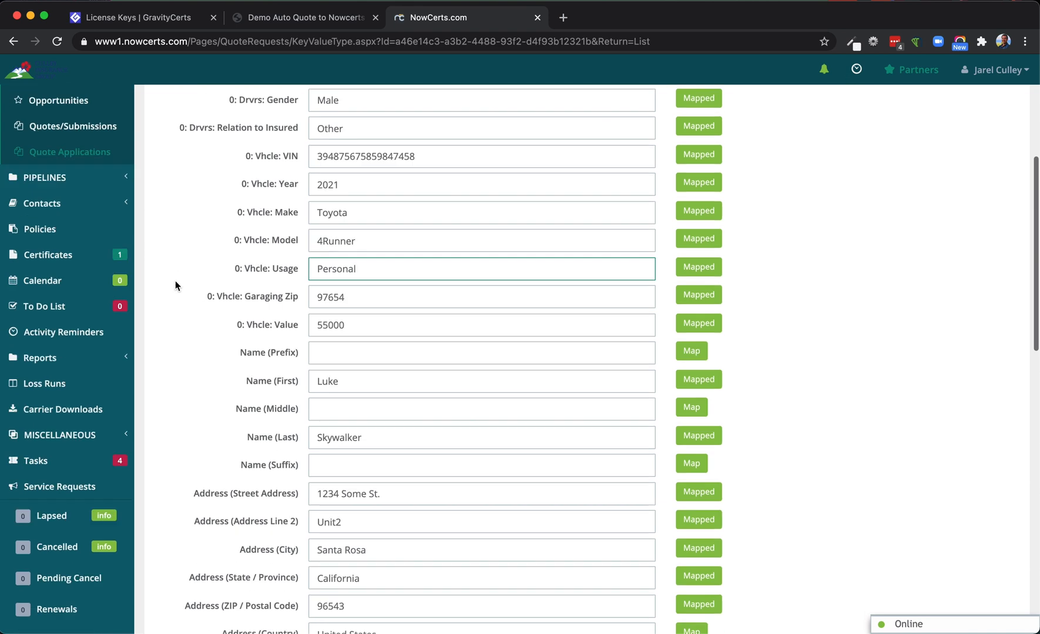
{"action": "scroll", "coordinate": [176, 285], "scroll_direction": "down", "scroll_amount": 2}
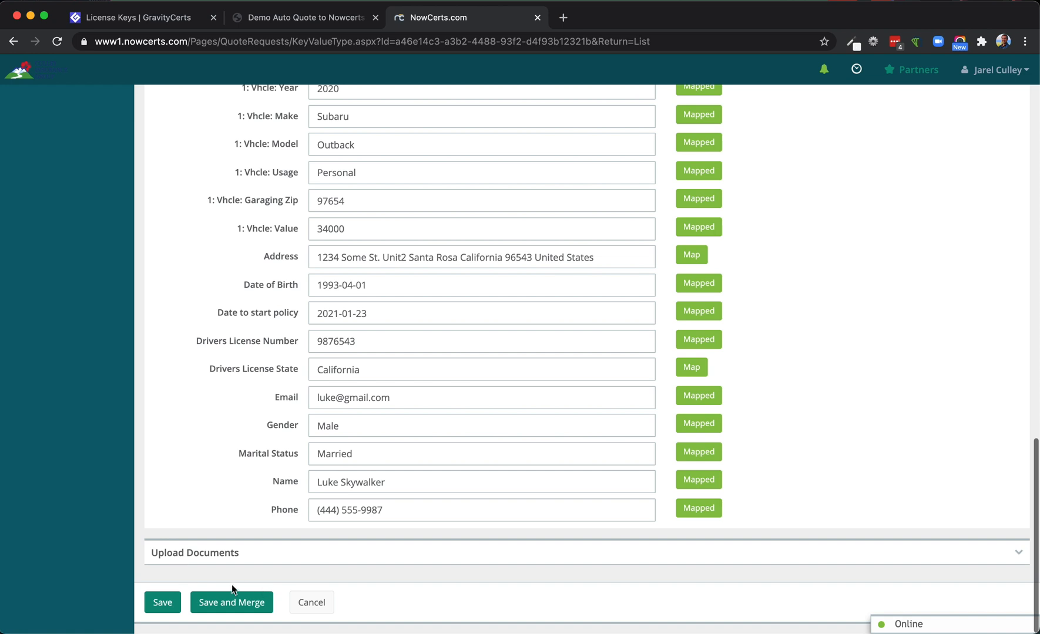
{"action": "left_click", "coordinate": [227, 603]}
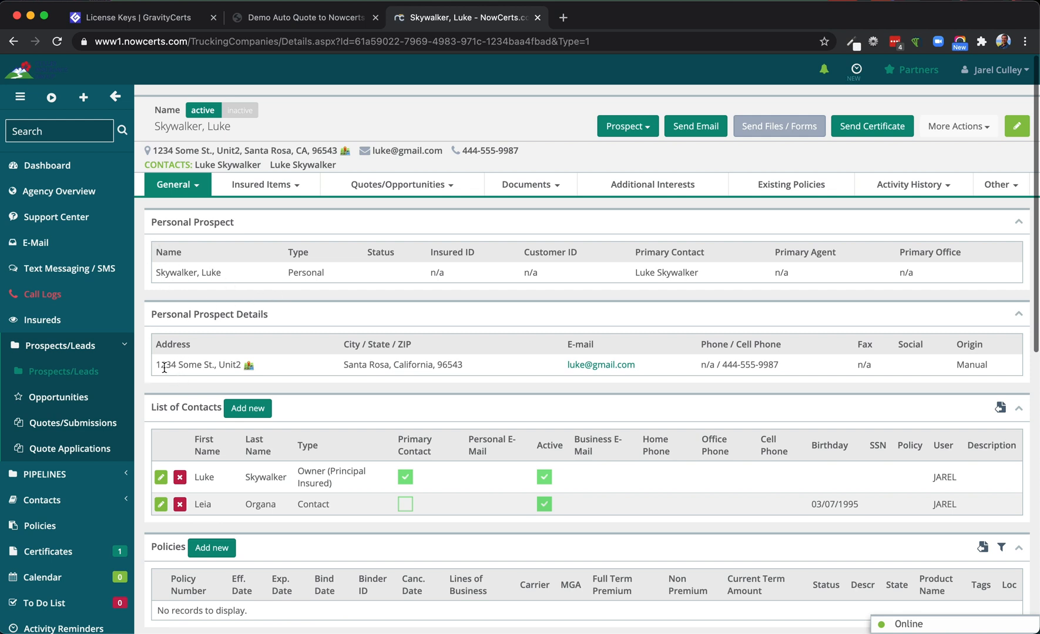
Examine the prospect's address, phone, contacts, vehicles and drivers for the merged quote data
{"action": "left_click_drag", "start_coordinate": [156, 365], "coordinate": [216, 365]}
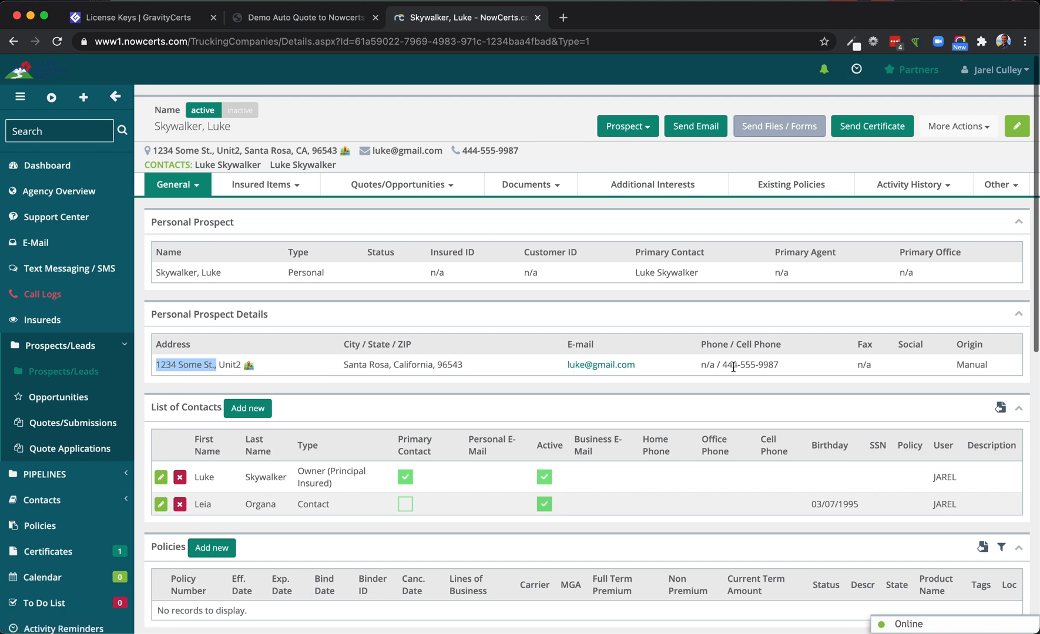
{"action": "scroll", "coordinate": [372, 423], "scroll_direction": "down", "scroll_amount": 2}
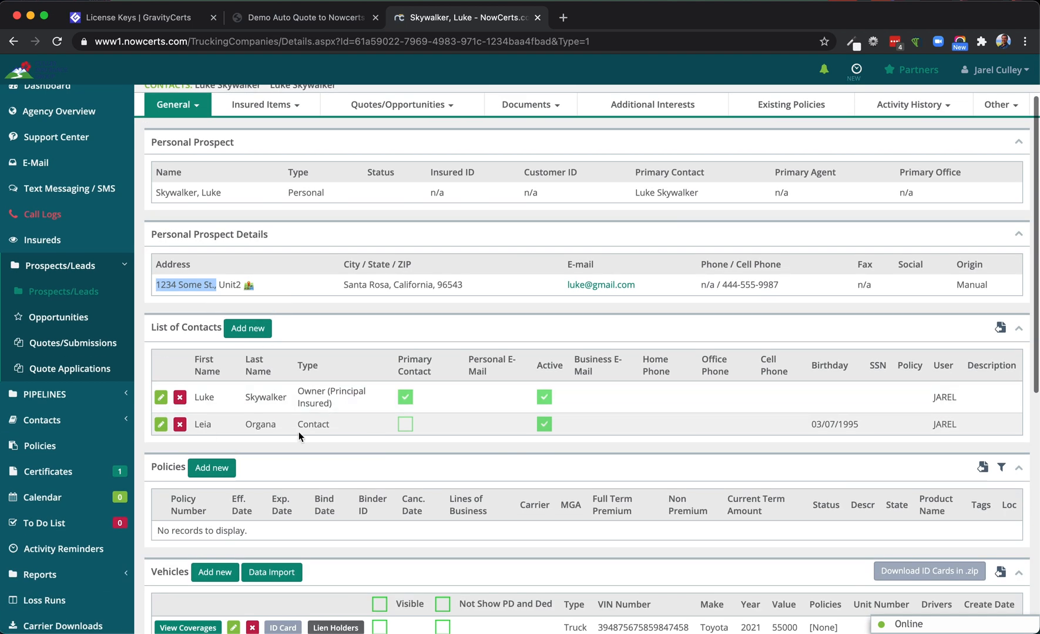
{"action": "scroll", "coordinate": [320, 441], "scroll_direction": "down", "scroll_amount": 1}
{"action": "scroll", "coordinate": [304, 389], "scroll_direction": "down", "scroll_amount": 5}
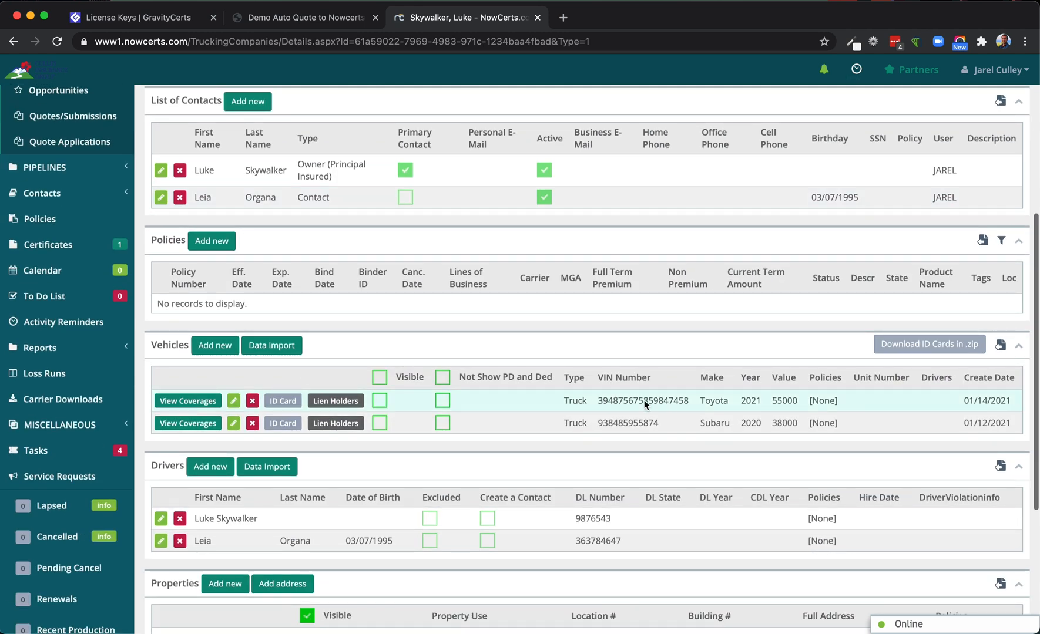
{"action": "scroll", "coordinate": [412, 427], "scroll_direction": "down", "scroll_amount": 2}
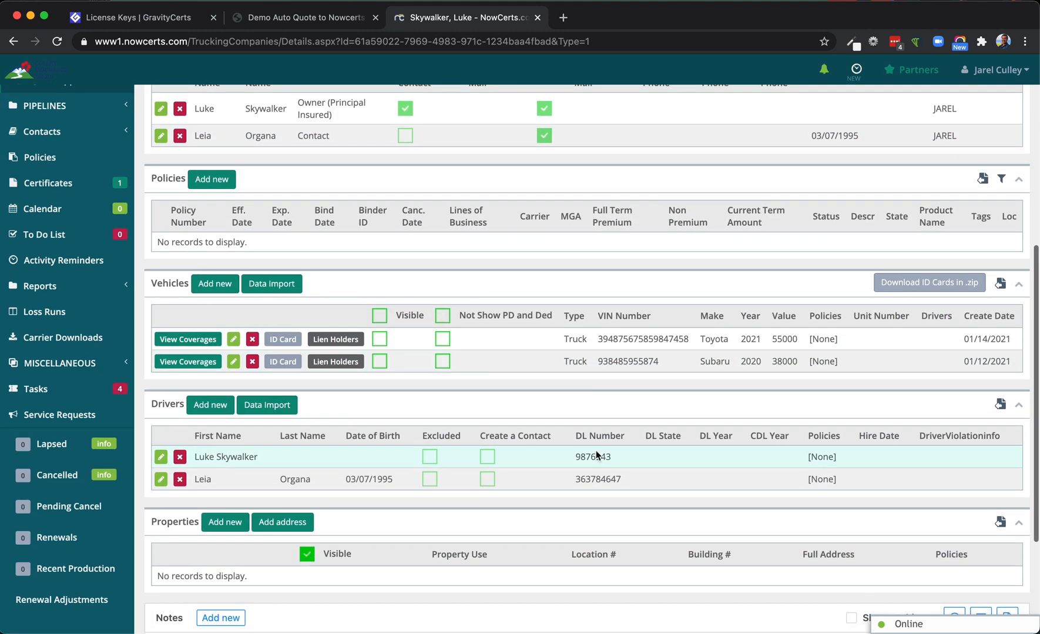
{"action": "scroll", "coordinate": [595, 454], "scroll_direction": "up", "scroll_amount": 4}
{"action": "scroll", "coordinate": [595, 454], "scroll_direction": "down", "scroll_amount": 3}
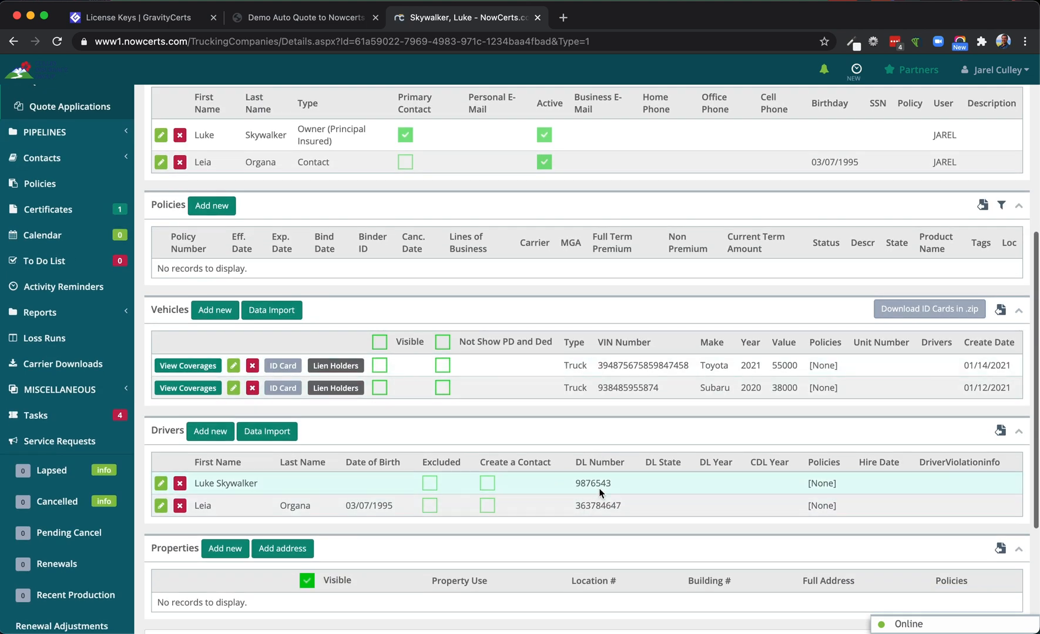
{"action": "scroll", "coordinate": [540, 472], "scroll_direction": "up", "scroll_amount": 9}
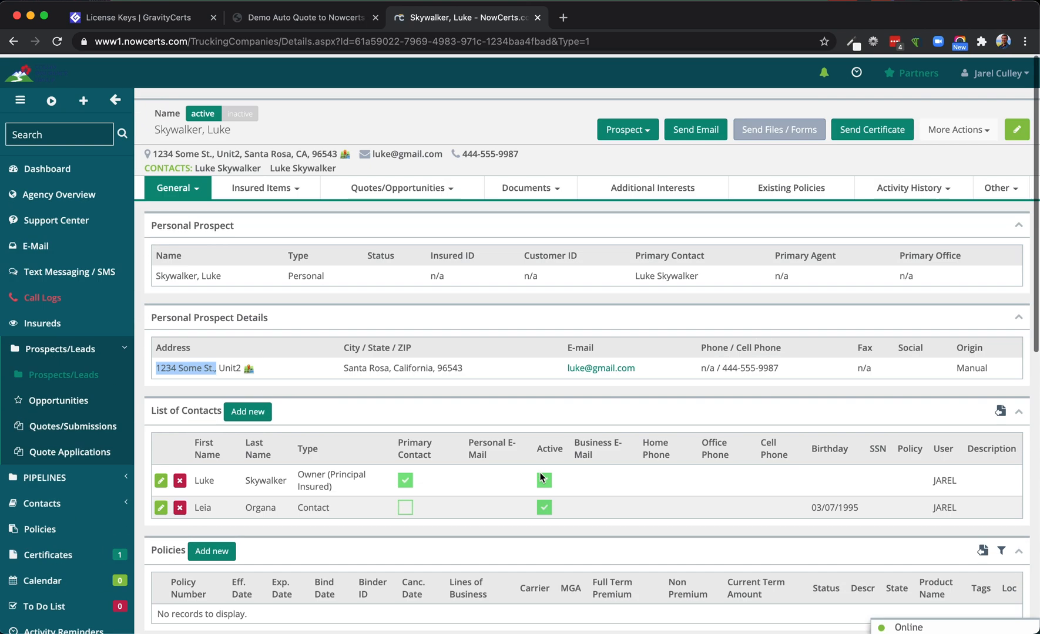
Open the prospect's custom fields
{"action": "left_click", "coordinate": [1000, 186]}
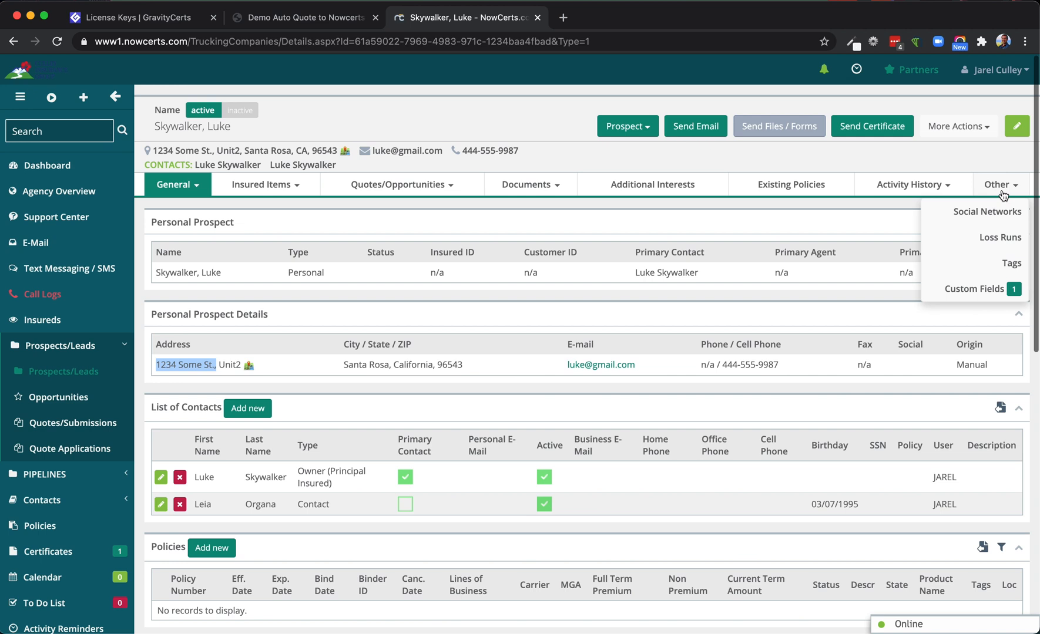
{"action": "left_click", "coordinate": [998, 289]}
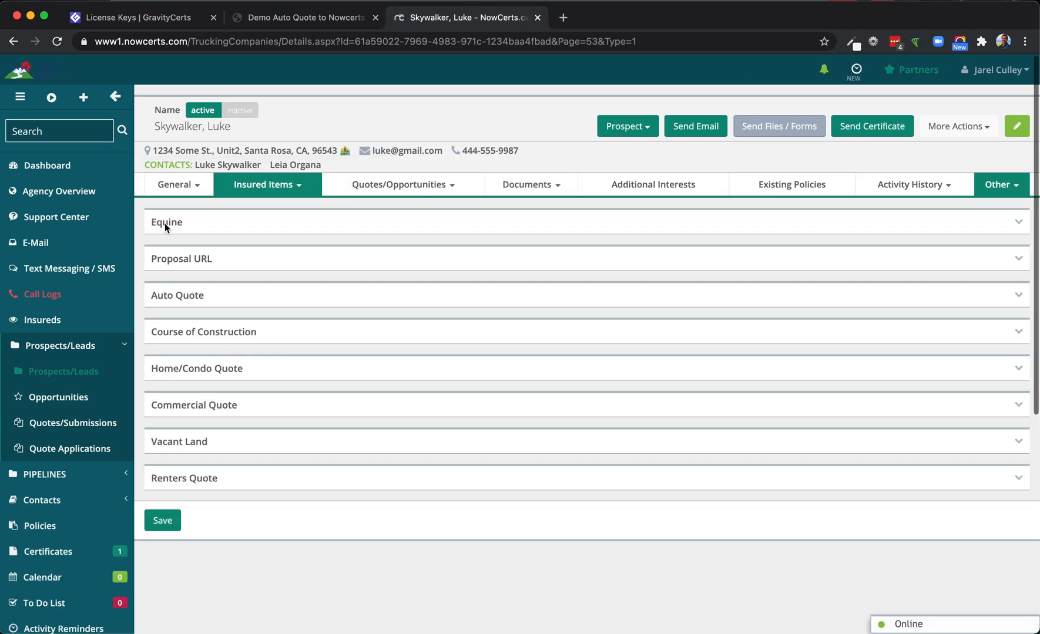
Check the Date to Start Policy value in the prospect's Auto Quote custom fields, and return to the general overview
{"action": "left_click", "coordinate": [188, 298]}
{"action": "scroll", "coordinate": [324, 513], "scroll_direction": "down", "scroll_amount": 3}
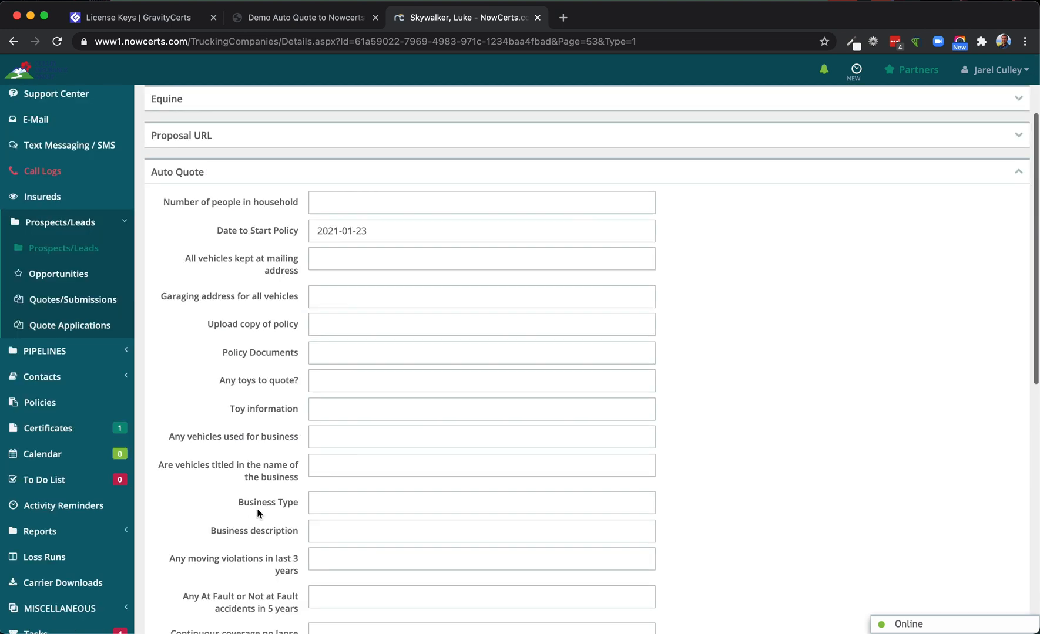
{"action": "left_click", "coordinate": [368, 232]}
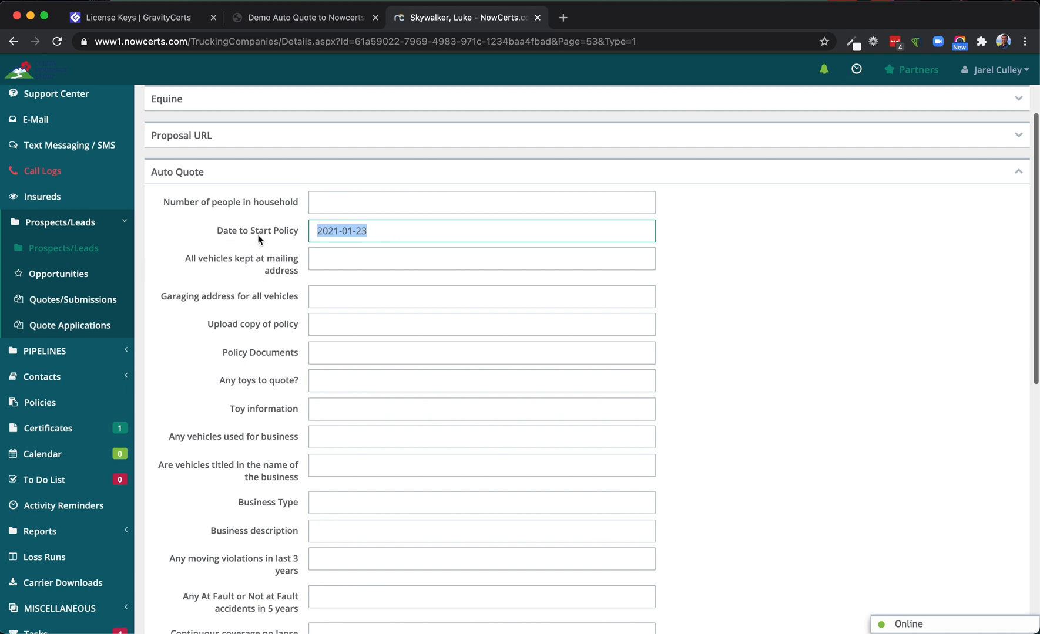
{"action": "left_click_drag", "start_coordinate": [214, 233], "coordinate": [297, 236]}
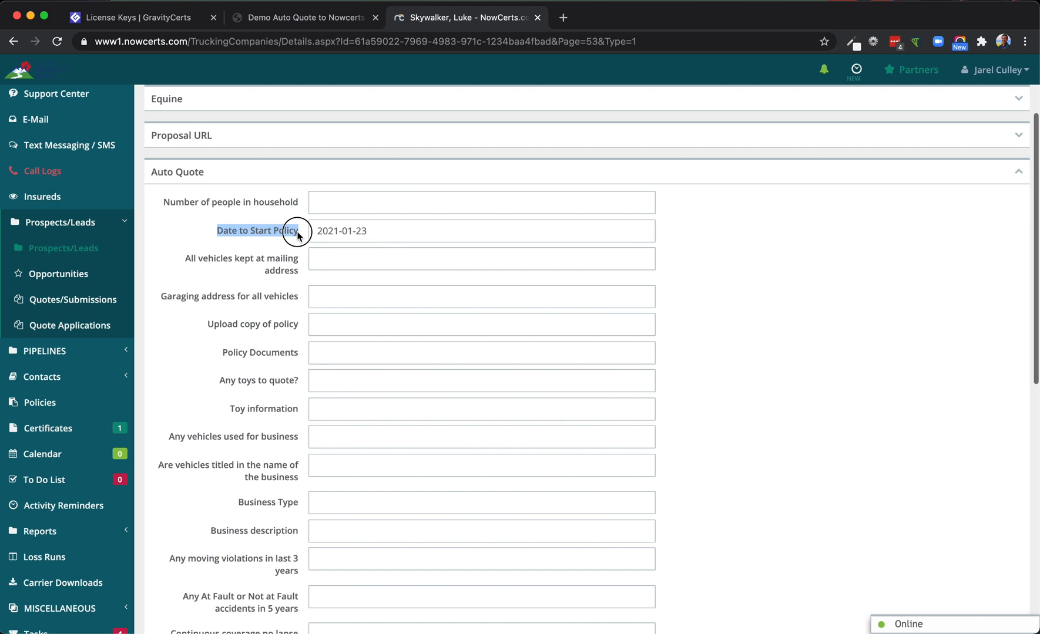
{"action": "scroll", "coordinate": [231, 229], "scroll_direction": "up", "scroll_amount": 1}
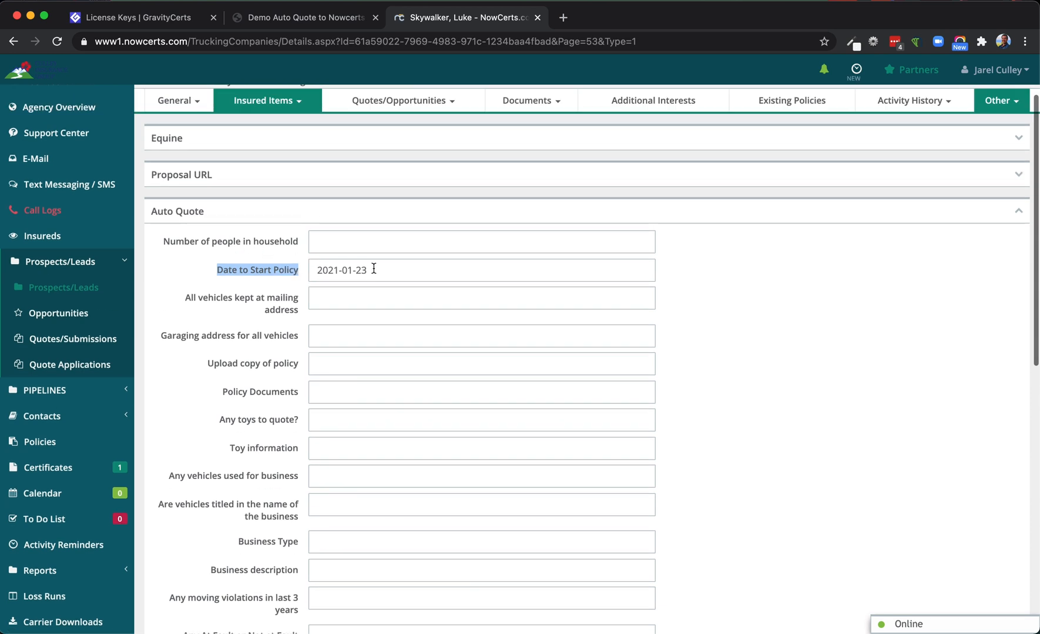
{"action": "left_click_drag", "start_coordinate": [366, 269], "coordinate": [289, 268]}
{"action": "scroll", "coordinate": [212, 273], "scroll_direction": "up", "scroll_amount": 2}
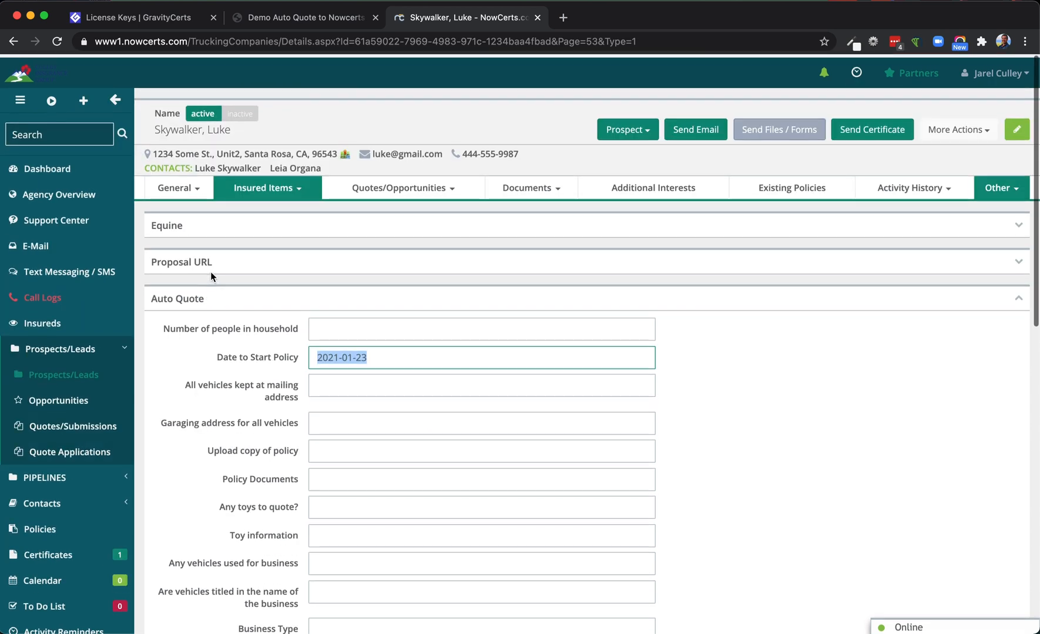
{"action": "left_click", "coordinate": [193, 211]}
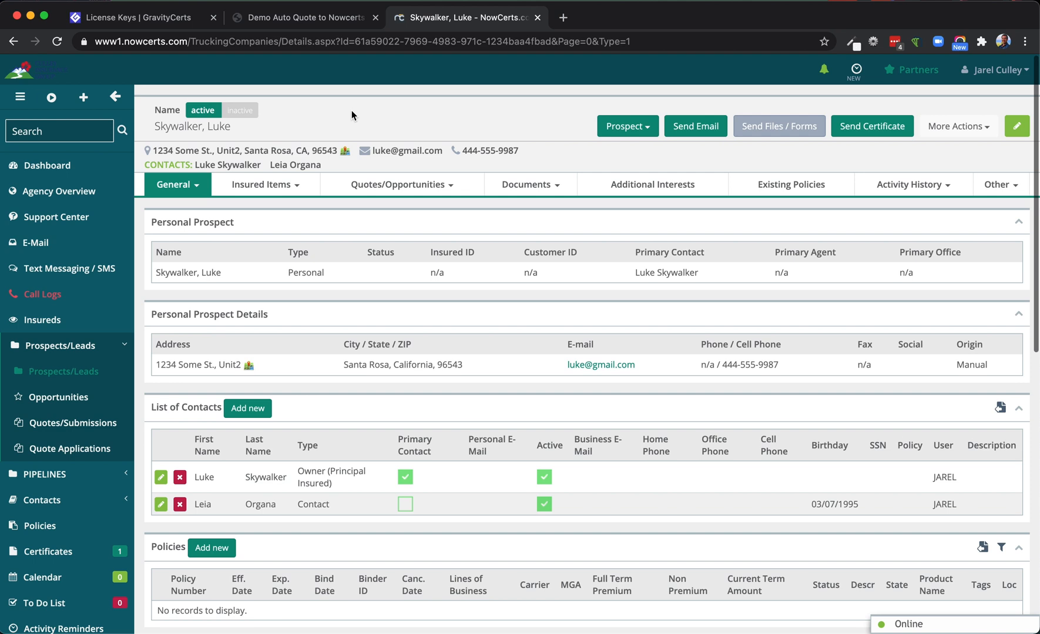
Switch to the Demo Auto Quote website and open its WordPress admin dashboard
{"action": "left_click", "coordinate": [274, 18]}
{"action": "mouse_move", "coordinate": [120, 65]}
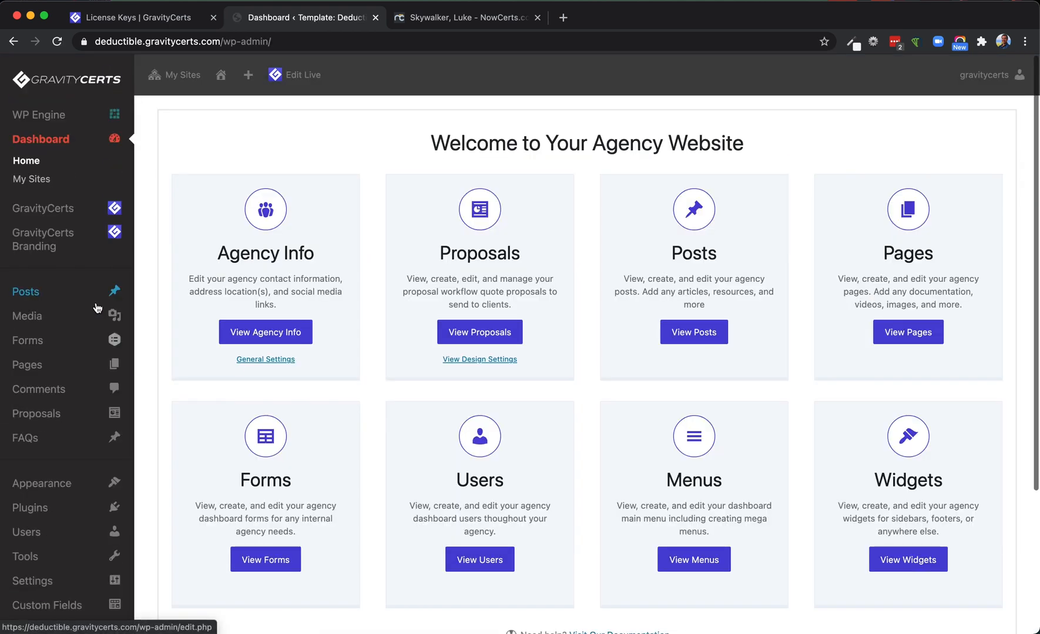
{"action": "mouse_move", "coordinate": [95, 299]}
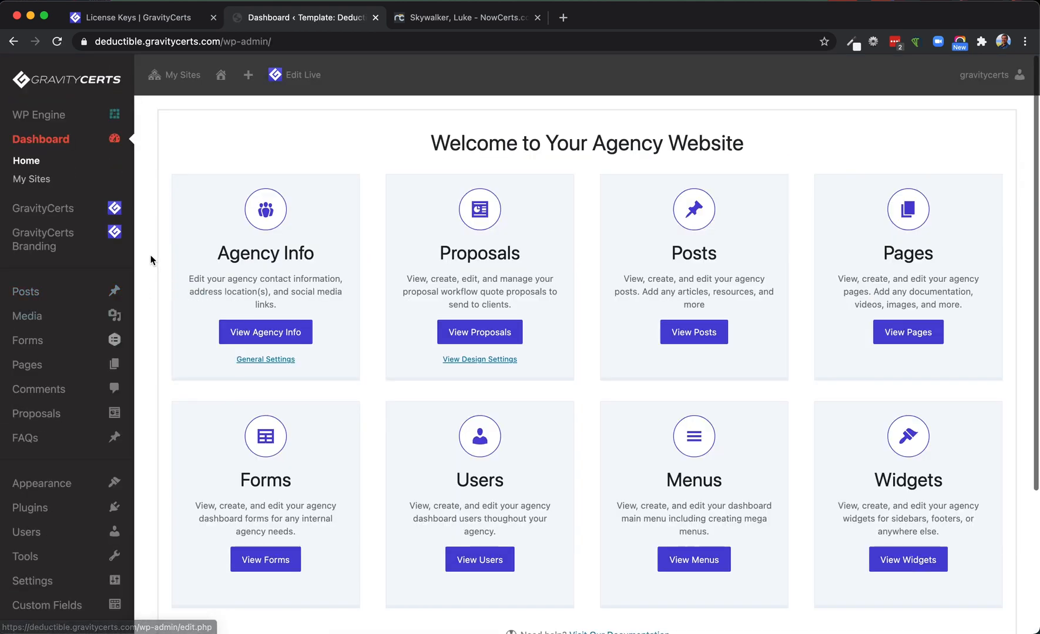
{"action": "scroll", "coordinate": [150, 255], "scroll_direction": "down", "scroll_amount": 2}
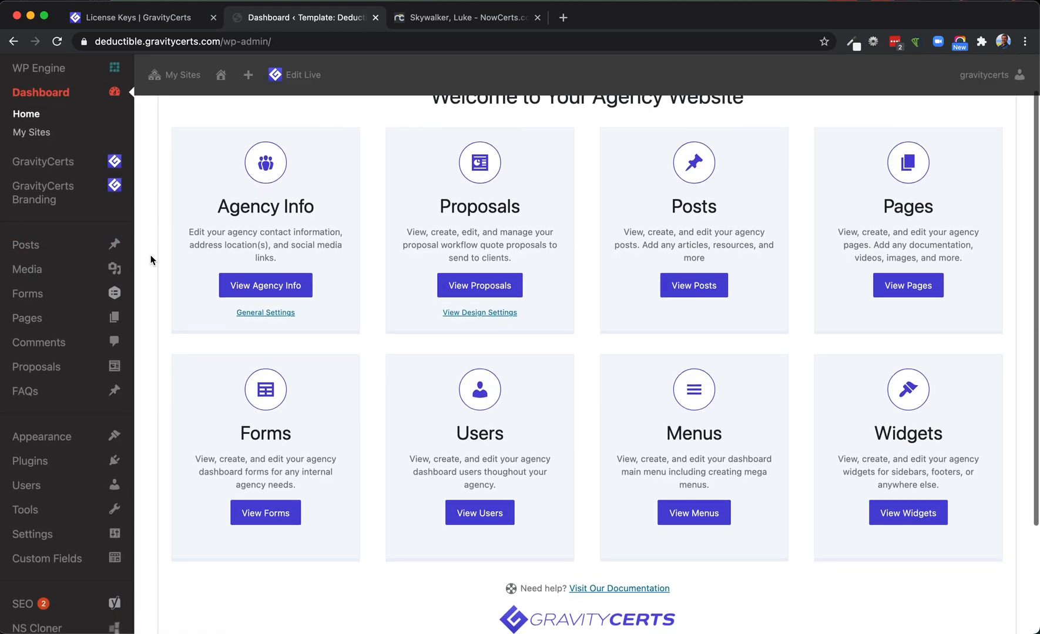